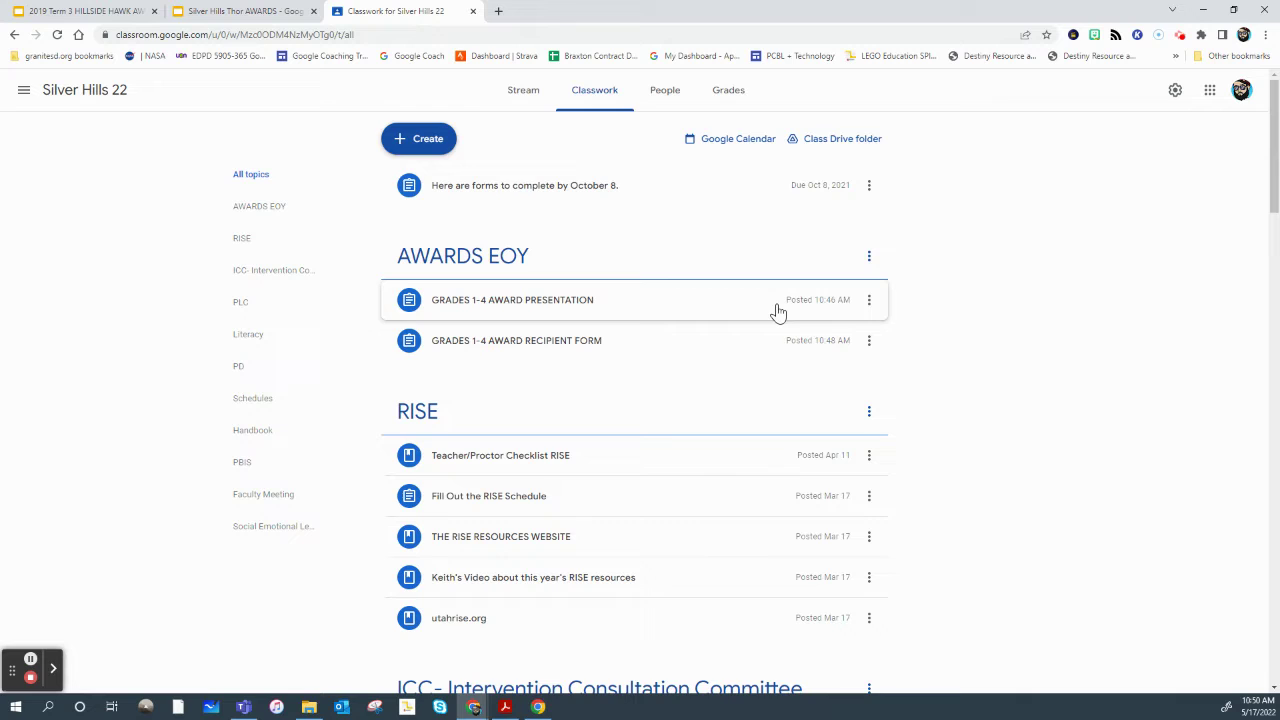
- Check the Silver Hills 22 class Stream, then return to the Classwork list with the AWARDS EOY topic
{"action": "left_click", "coordinate": [508, 96]}
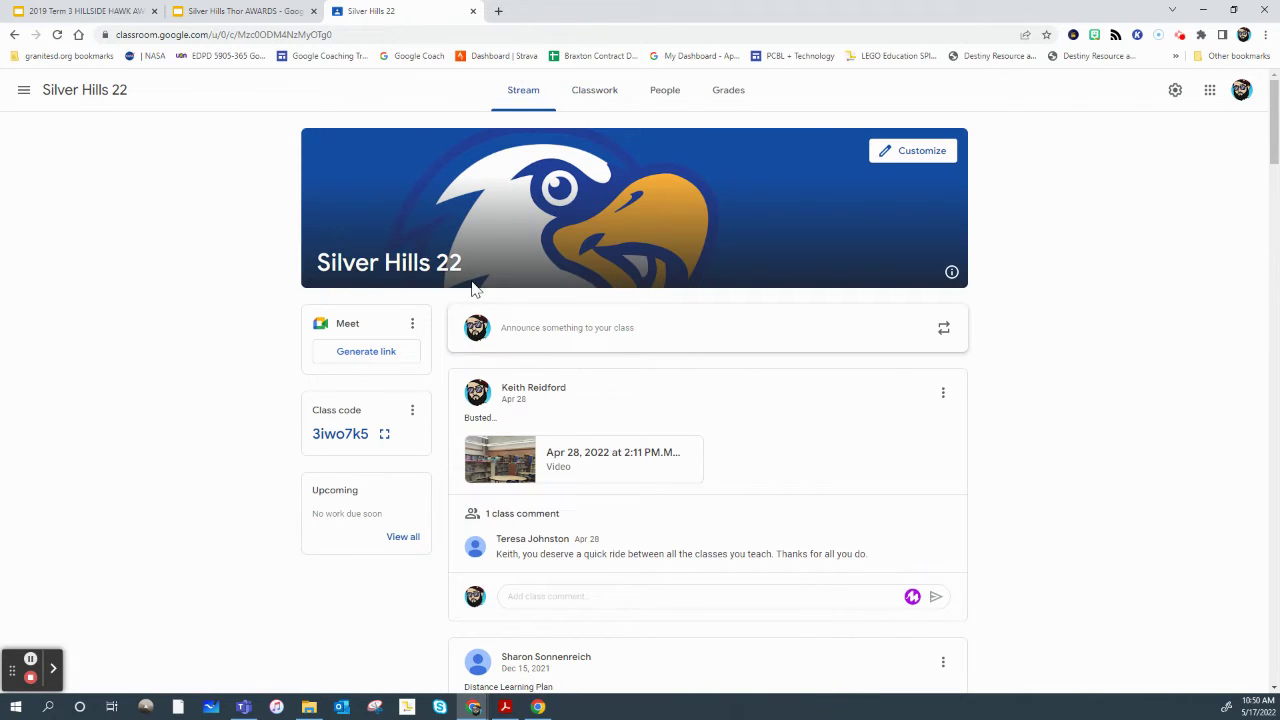
{"action": "left_click", "coordinate": [594, 97]}
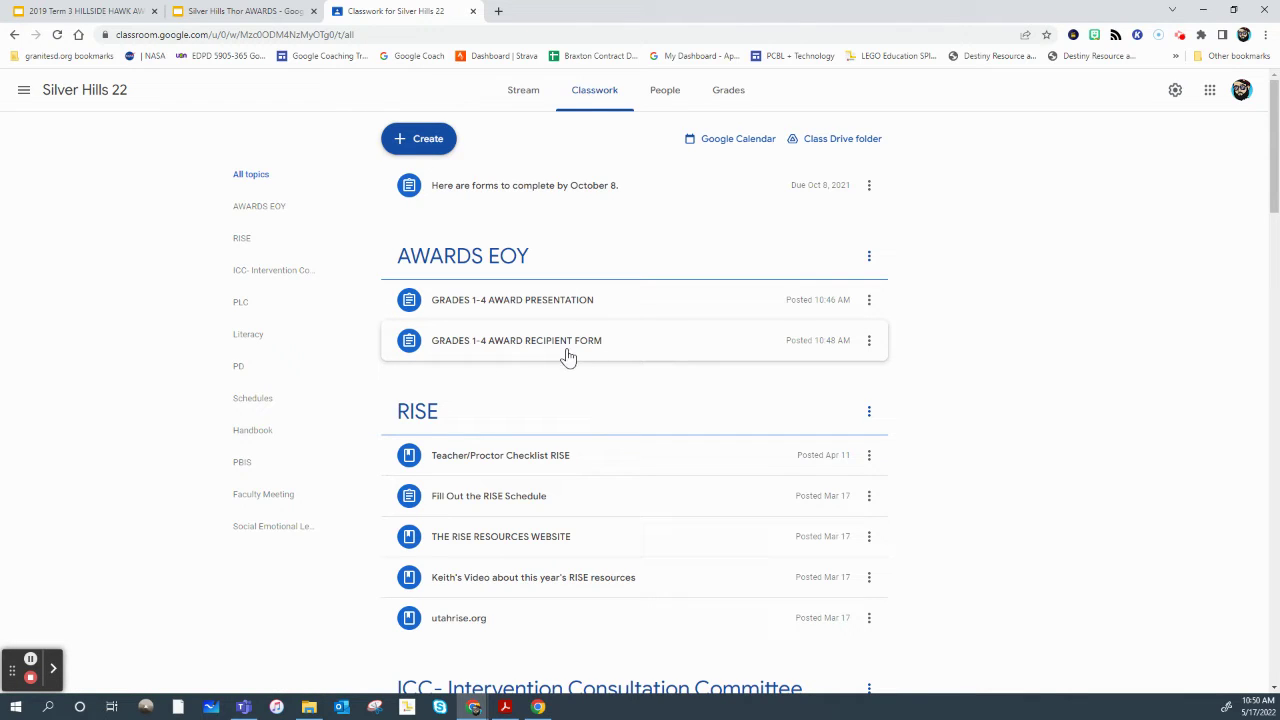
- Expand the GRADES 1-4 AWARD RECIPIENT FORM post to show its instructions and form
{"action": "left_click", "coordinate": [542, 356]}
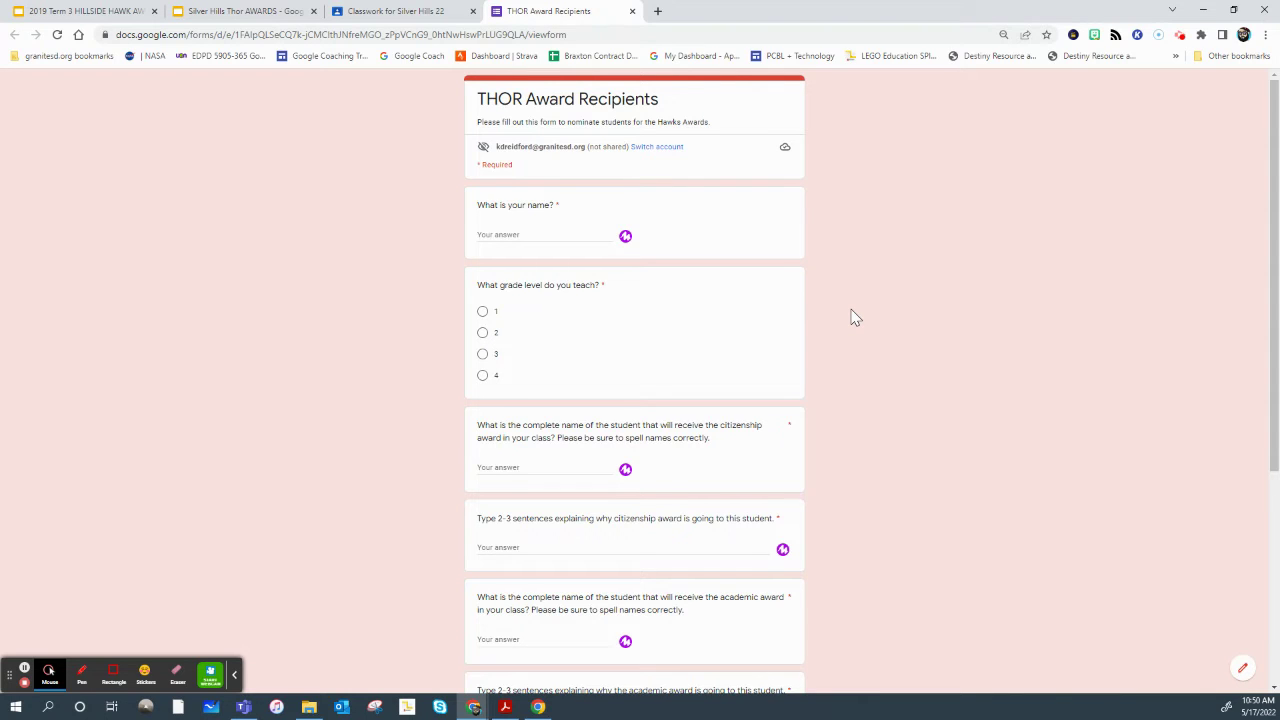
{"action": "scroll", "coordinate": [694, 306], "scroll_direction": "down", "scroll_amount": 1}
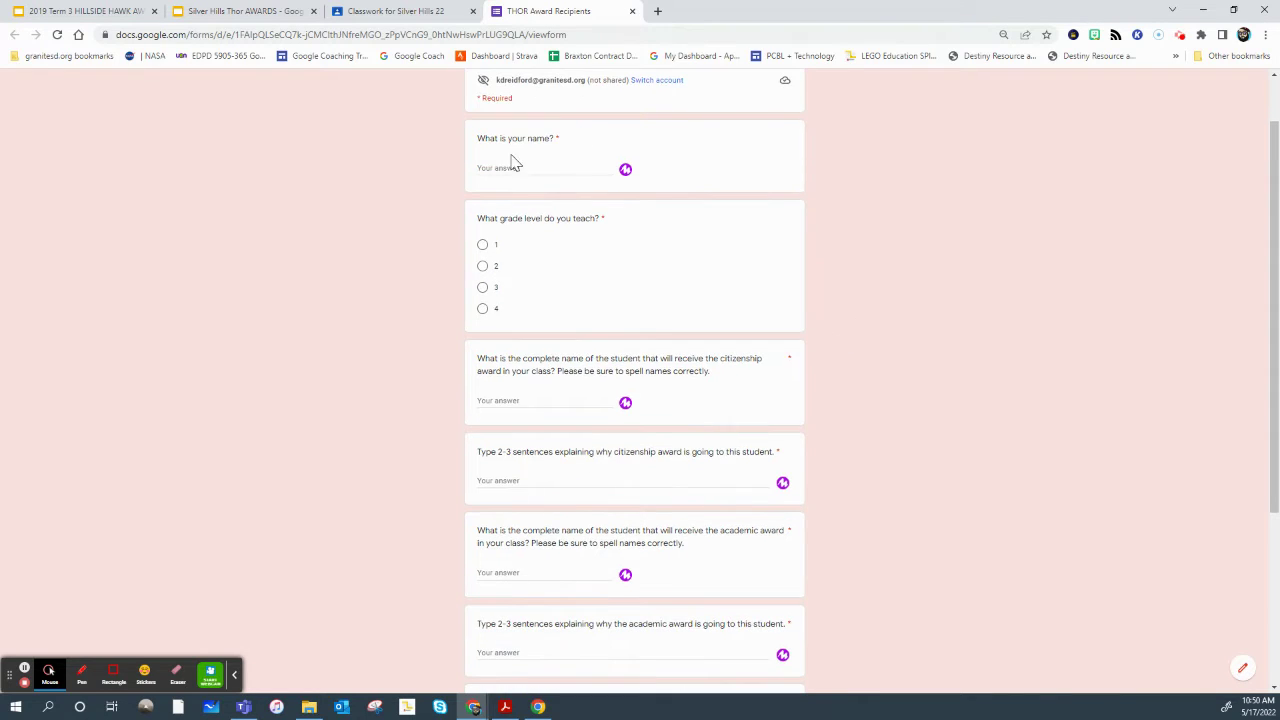
{"action": "scroll", "coordinate": [521, 285], "scroll_direction": "down", "scroll_amount": 2}
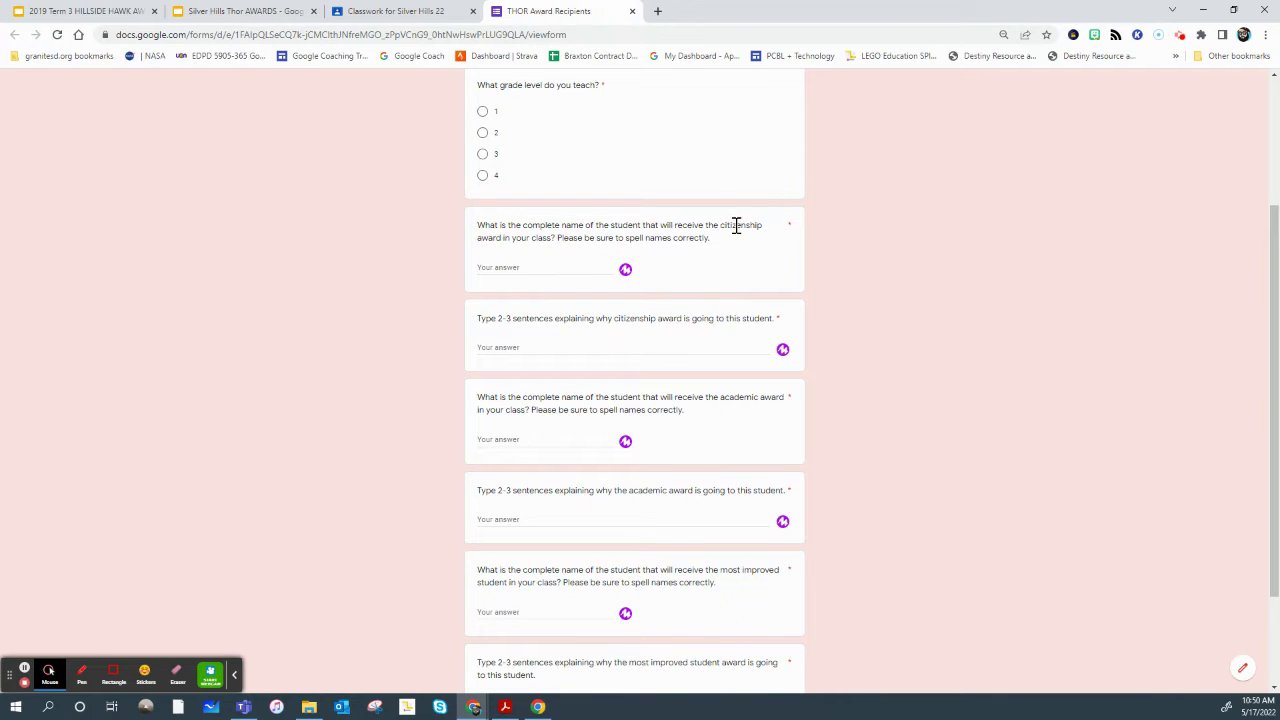
- Highlight the key words citizenship, academic and improved in the nomination questions
{"action": "double_click", "coordinate": [735, 225]}
{"action": "scroll", "coordinate": [734, 366], "scroll_direction": "down", "scroll_amount": 1}
{"action": "left_click", "coordinate": [747, 332]}
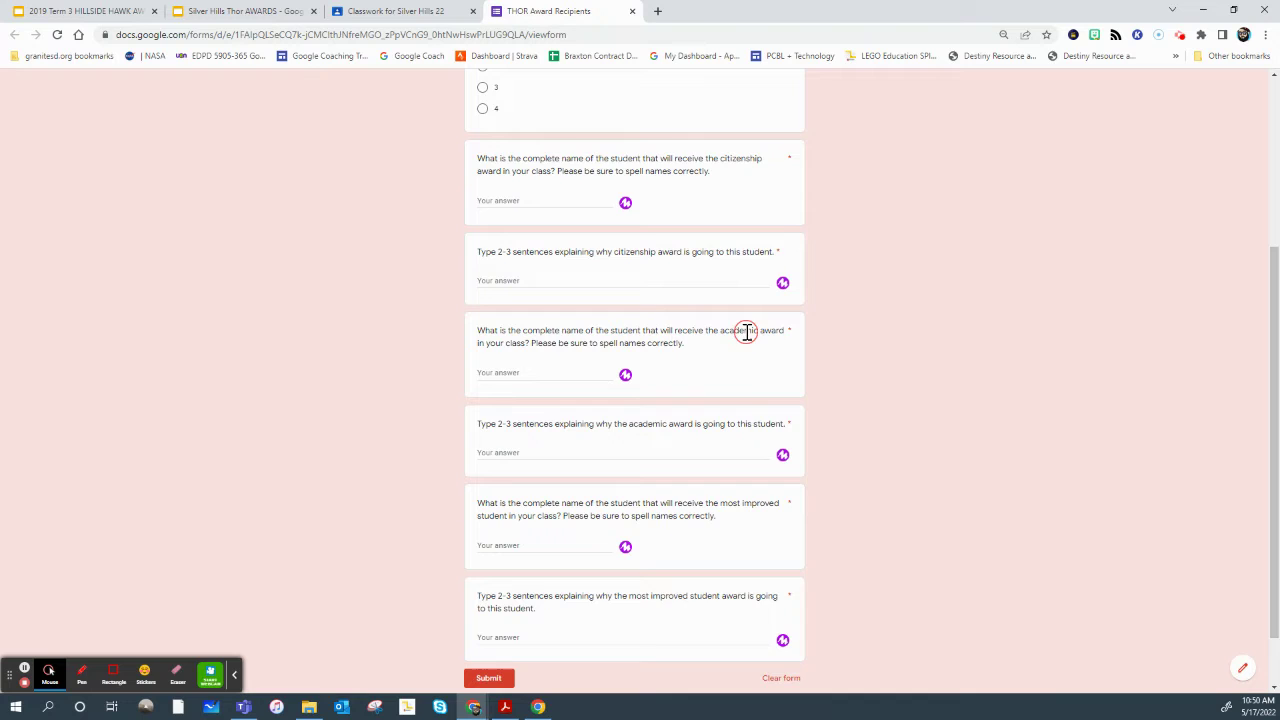
{"action": "double_click", "coordinate": [747, 332]}
{"action": "scroll", "coordinate": [738, 400], "scroll_direction": "down", "scroll_amount": 1}
{"action": "double_click", "coordinate": [743, 434]}
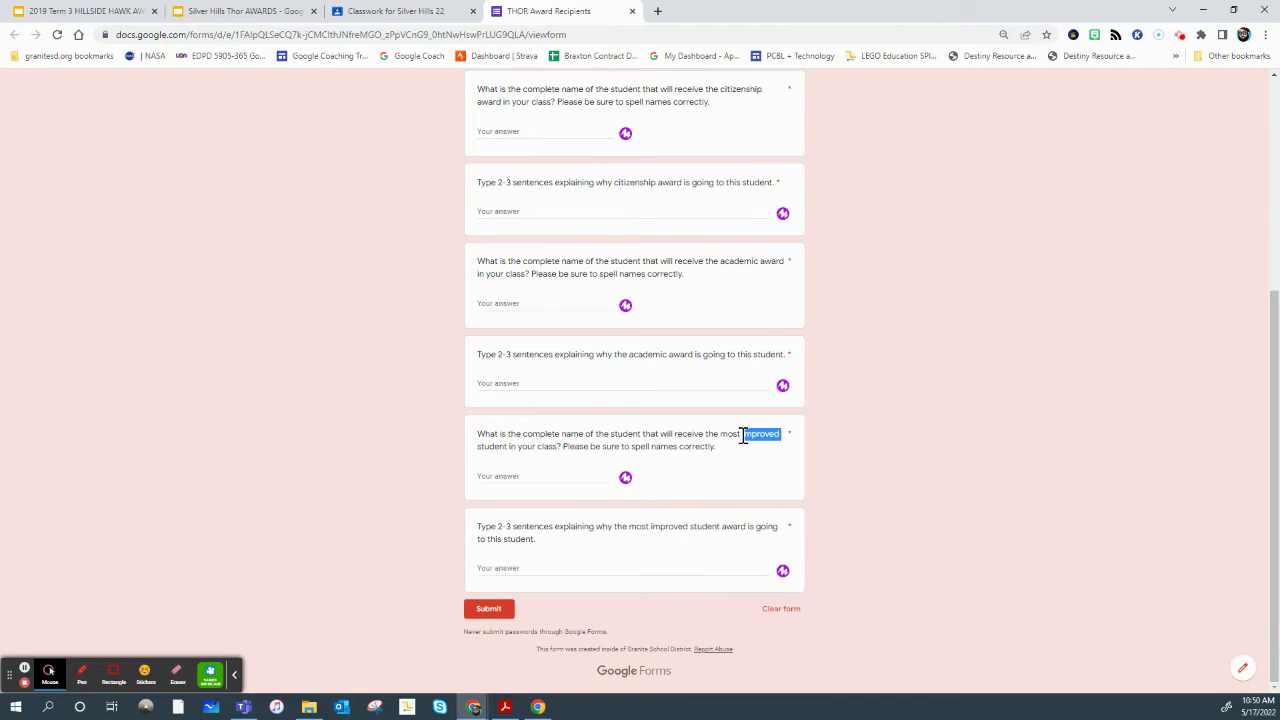
- Open the THOR Award Recipients form and scroll back to its top
{"action": "scroll", "coordinate": [788, 443], "scroll_direction": "up", "scroll_amount": 2}
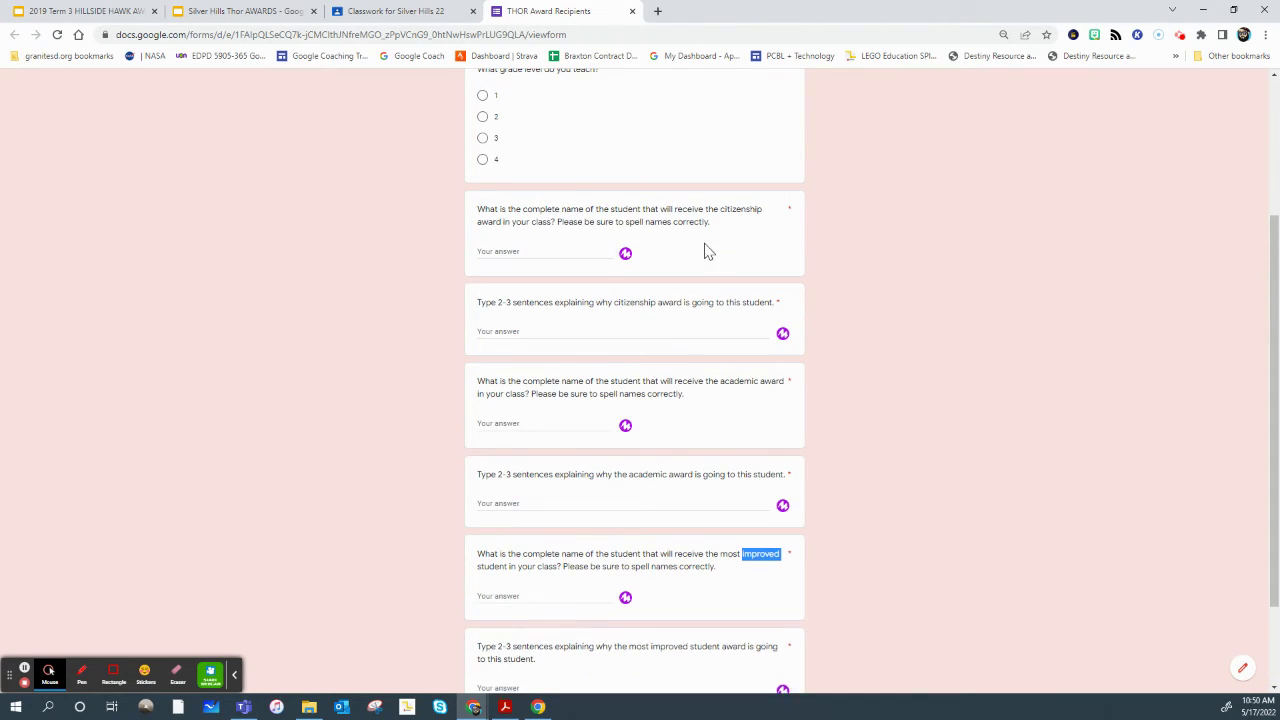
{"action": "scroll", "coordinate": [620, 290], "scroll_direction": "down", "scroll_amount": 2}
{"action": "scroll", "coordinate": [620, 290], "scroll_direction": "down", "scroll_amount": 1}
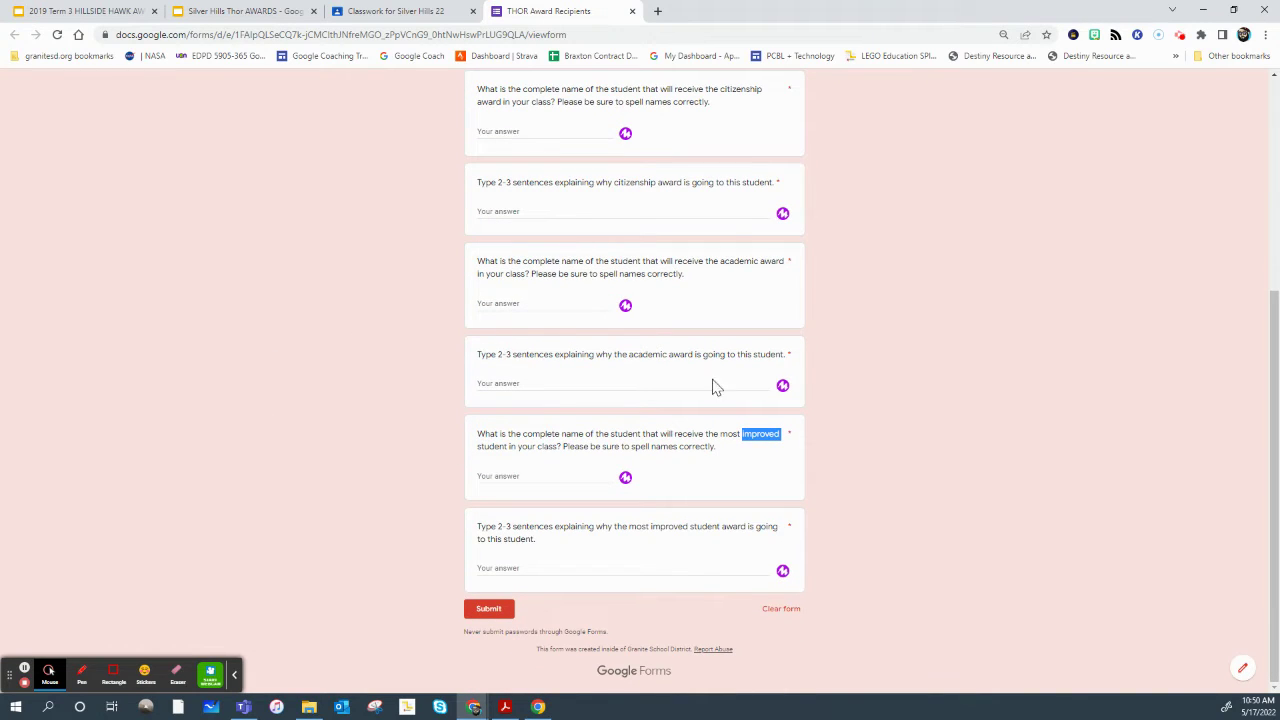
{"action": "left_click", "coordinate": [234, 675]}
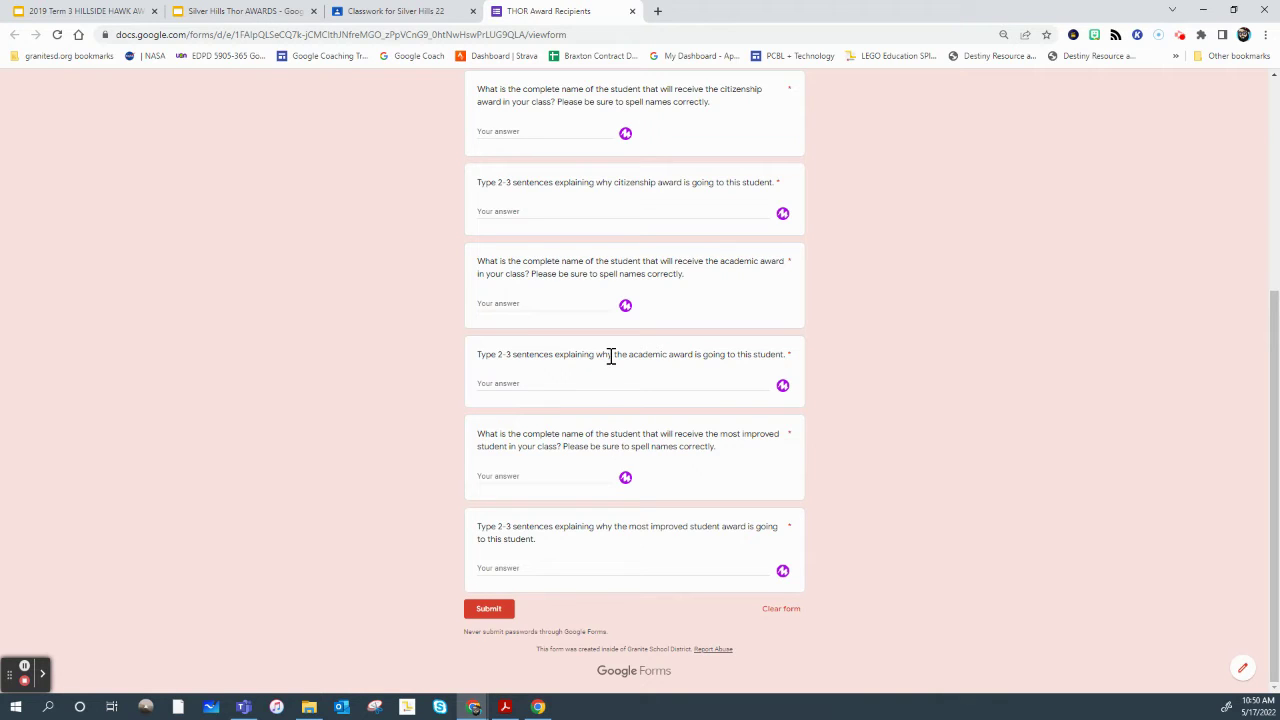
{"action": "scroll", "coordinate": [1019, 335], "scroll_direction": "up", "scroll_amount": 3}
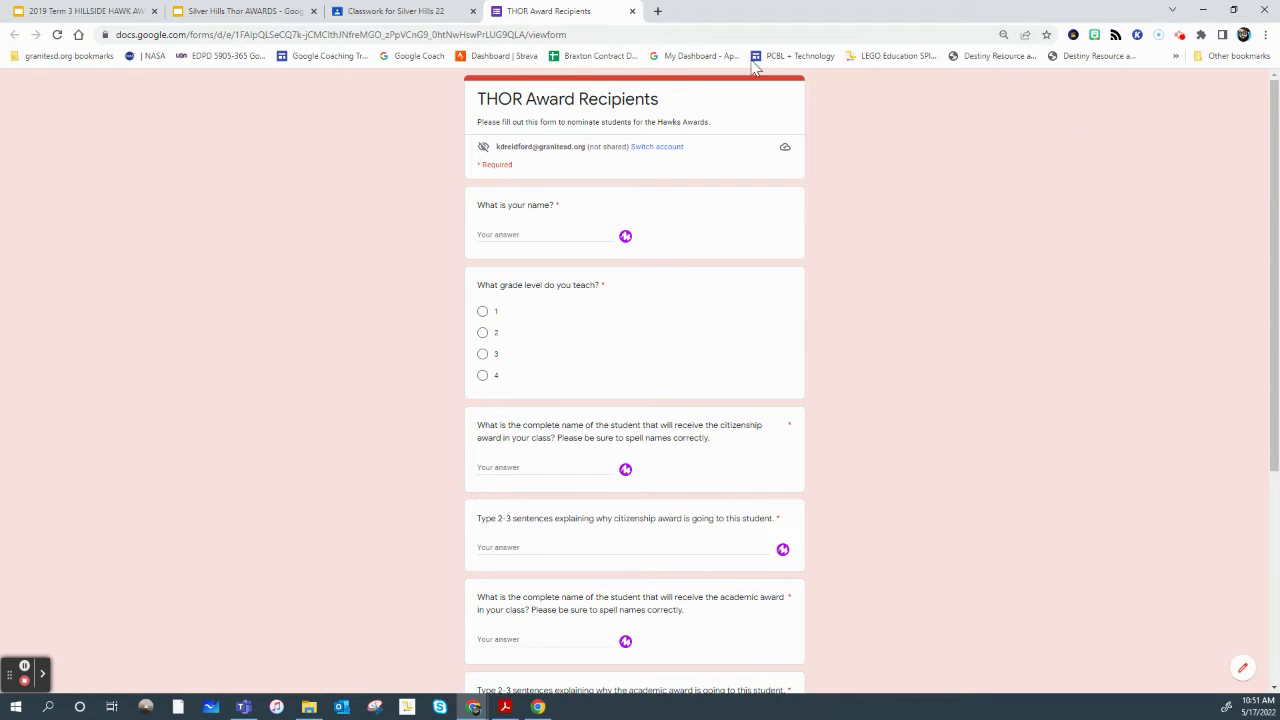
- Close the recipient form and open the Silver Hills Thor AWARDS deck from the GRADES 1-4 AWARD PRESENTATION post
{"action": "left_click", "coordinate": [632, 11]}
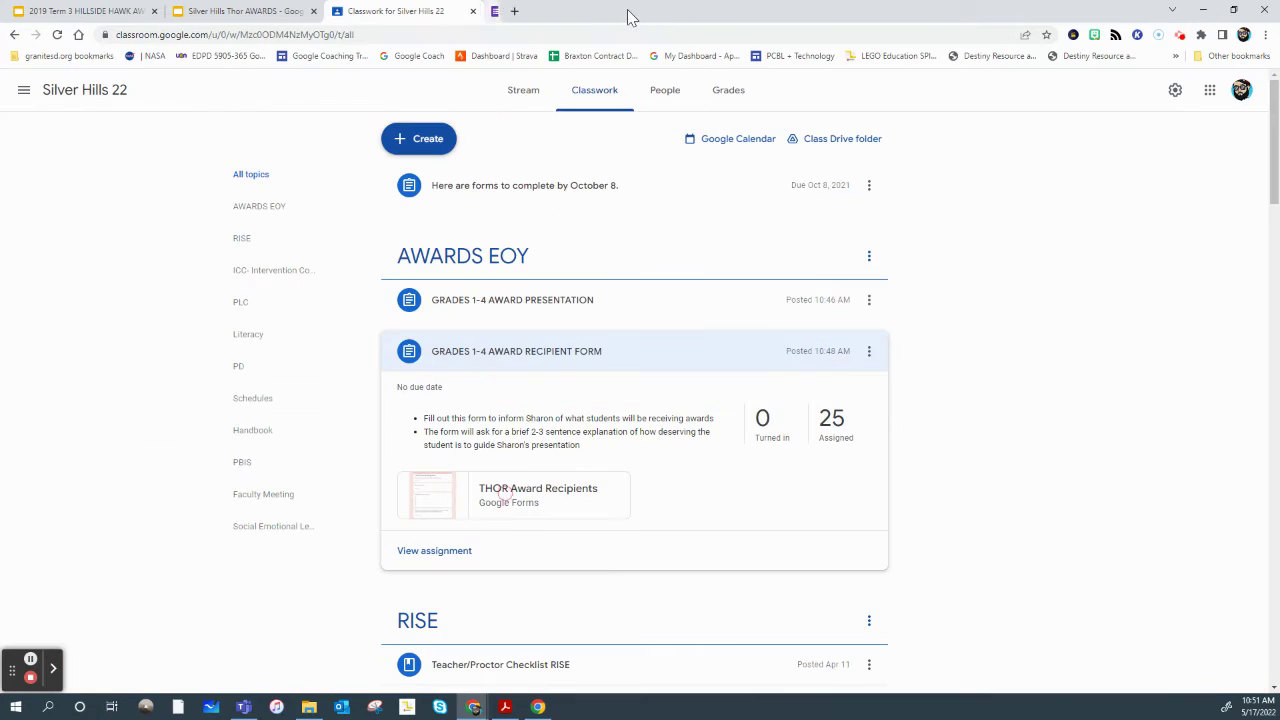
{"action": "left_click", "coordinate": [495, 363]}
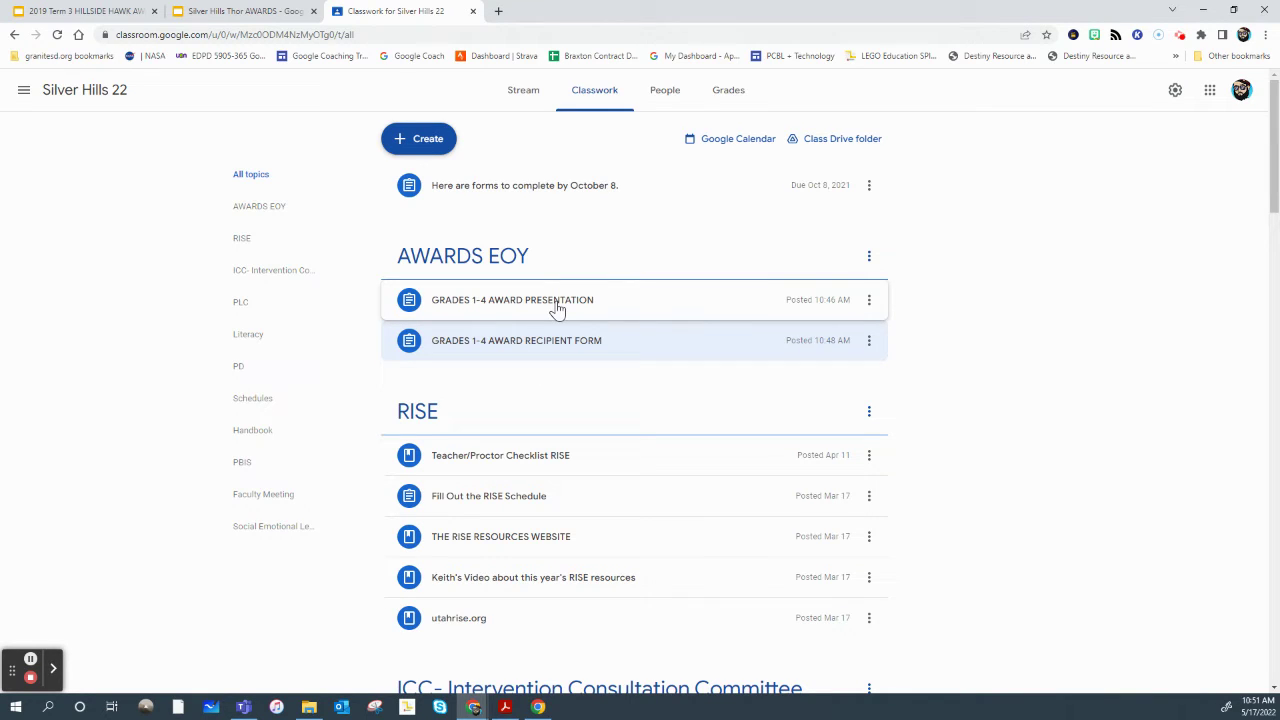
{"action": "left_click", "coordinate": [497, 303]}
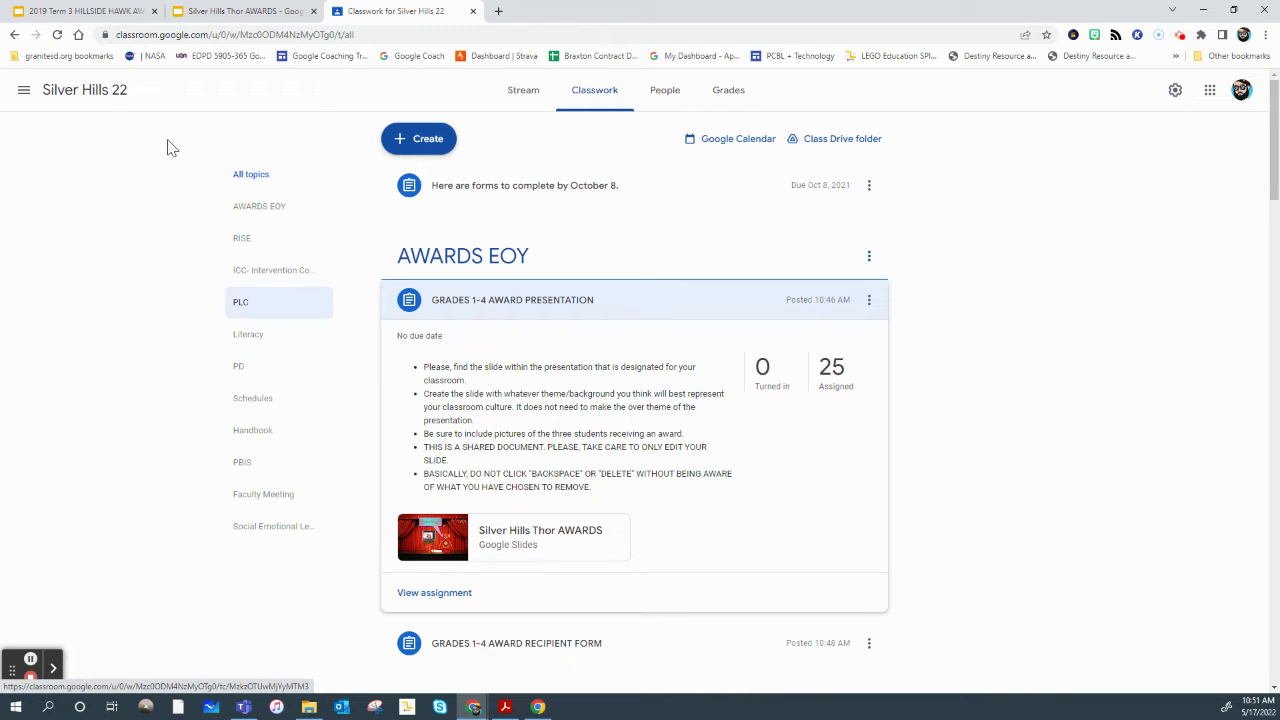
{"action": "left_click", "coordinate": [243, 12]}
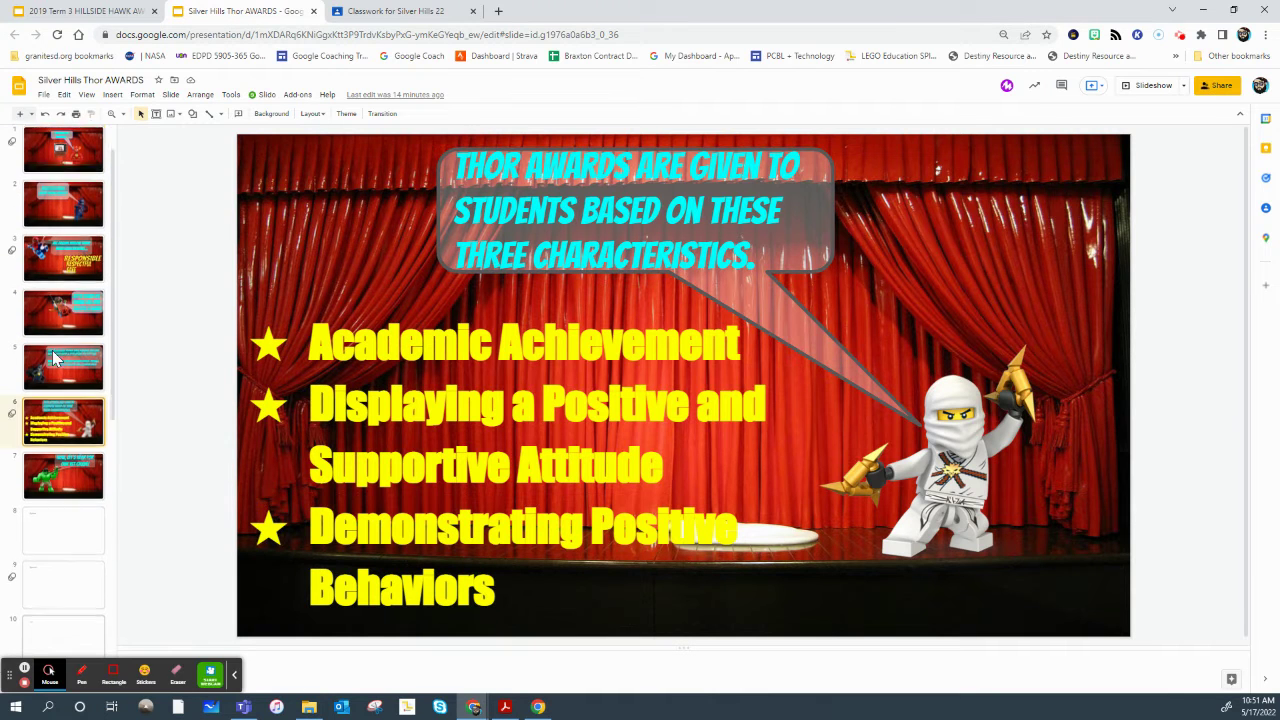
- Browse the opening slides, from 'Thanks for waiting' through the Thor award characteristics slide
{"action": "left_click", "coordinate": [70, 168]}
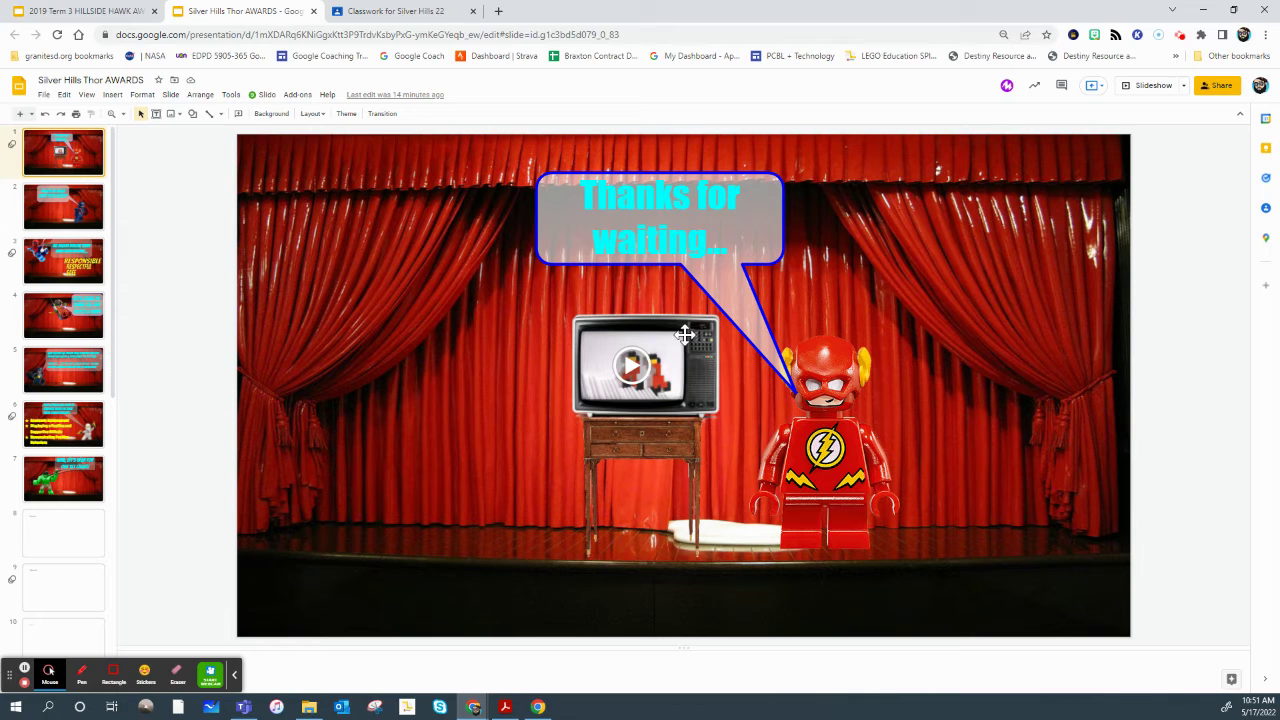
{"action": "left_click", "coordinate": [70, 218]}
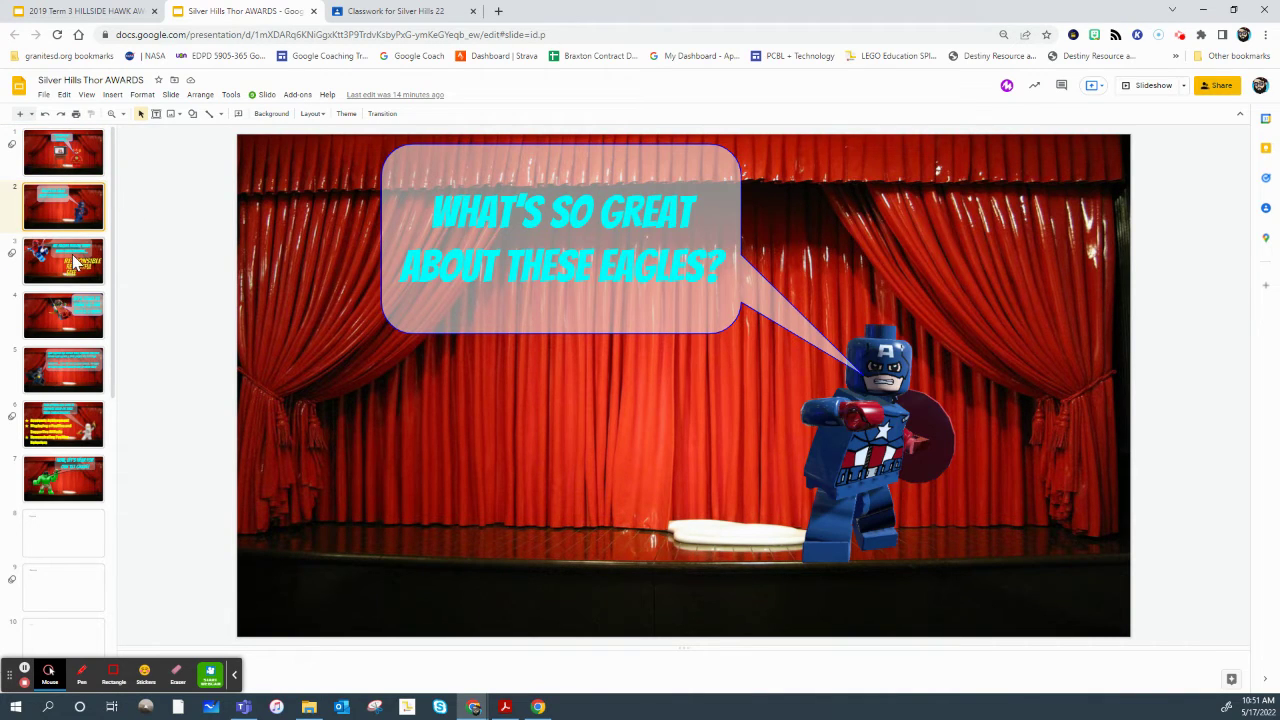
{"action": "left_click", "coordinate": [80, 278]}
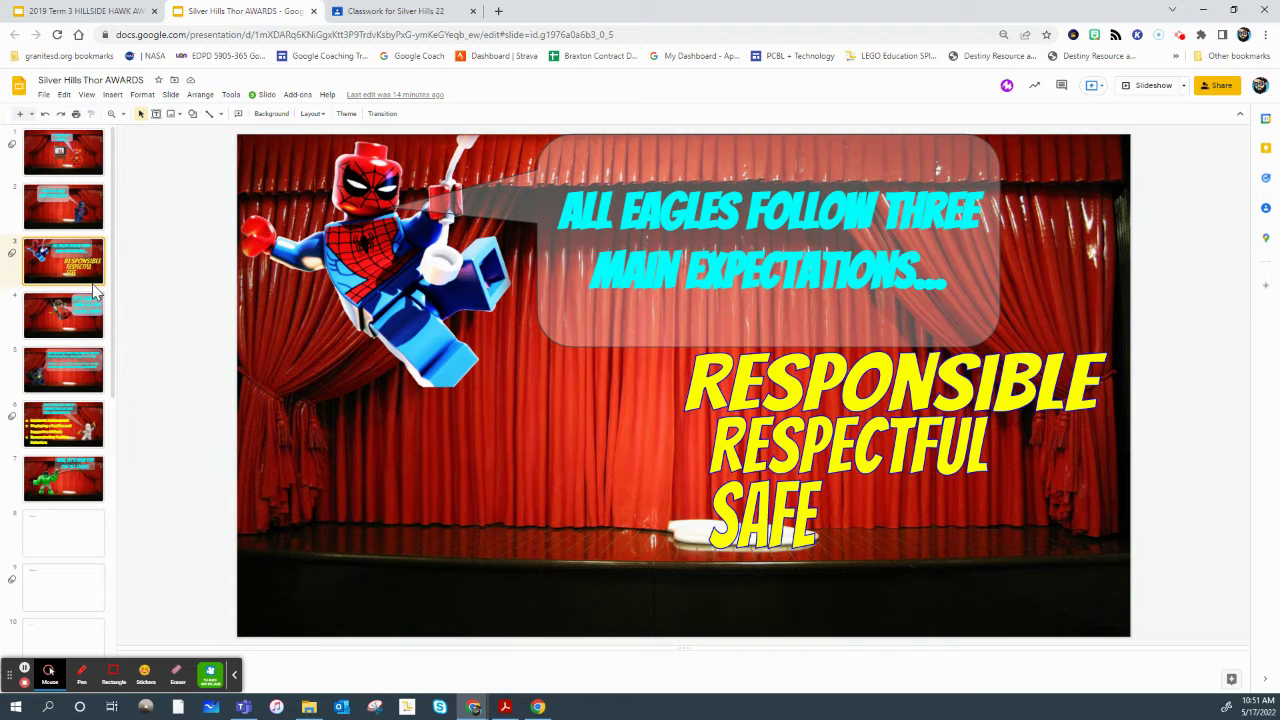
{"action": "scroll", "coordinate": [98, 292], "scroll_direction": "down", "scroll_amount": 1}
{"action": "left_click", "coordinate": [68, 248]}
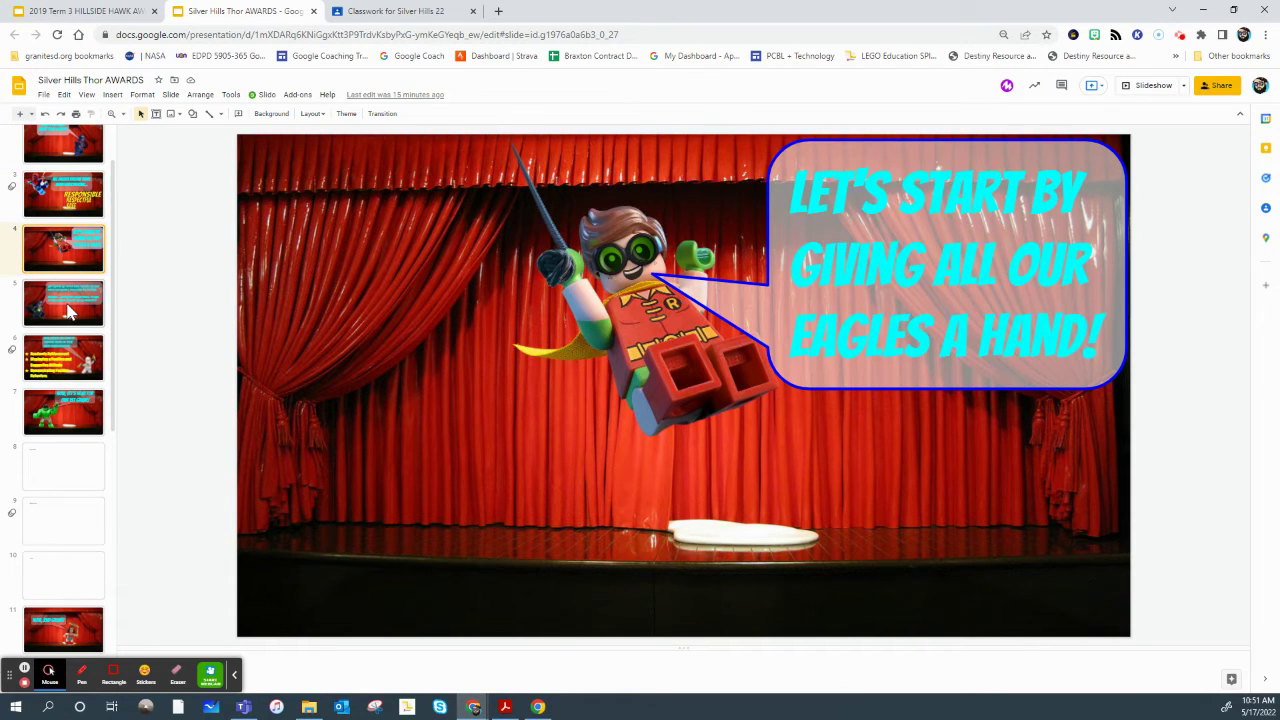
{"action": "left_click", "coordinate": [69, 313]}
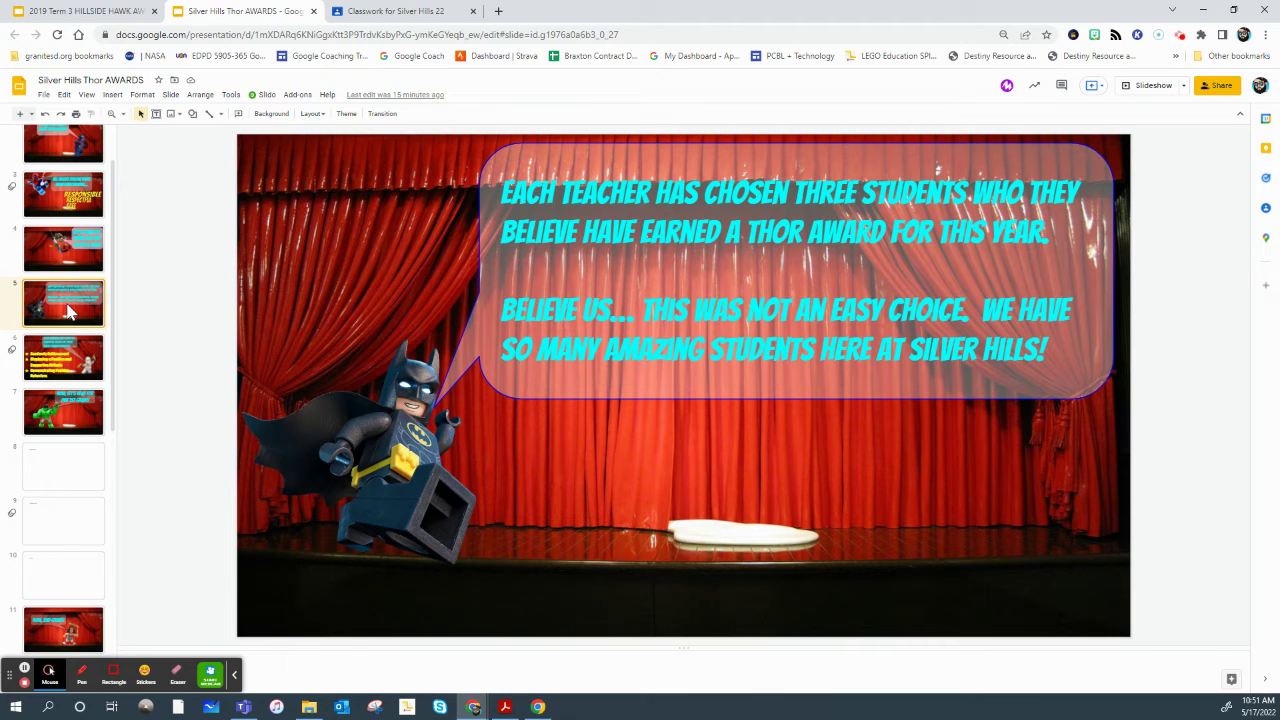
{"action": "left_click", "coordinate": [70, 365]}
- View the 1st, 2nd and 3rd grade introduction slides
{"action": "left_click", "coordinate": [57, 420]}
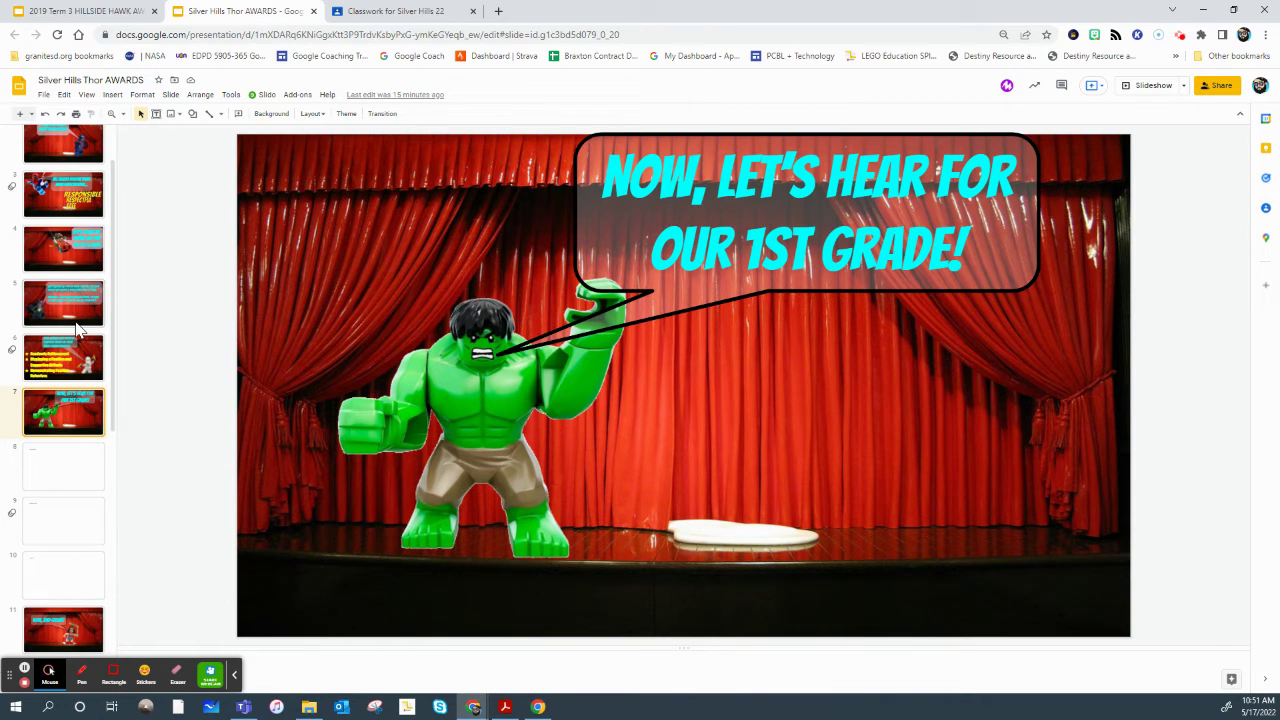
{"action": "scroll", "coordinate": [70, 322], "scroll_direction": "down", "scroll_amount": 3}
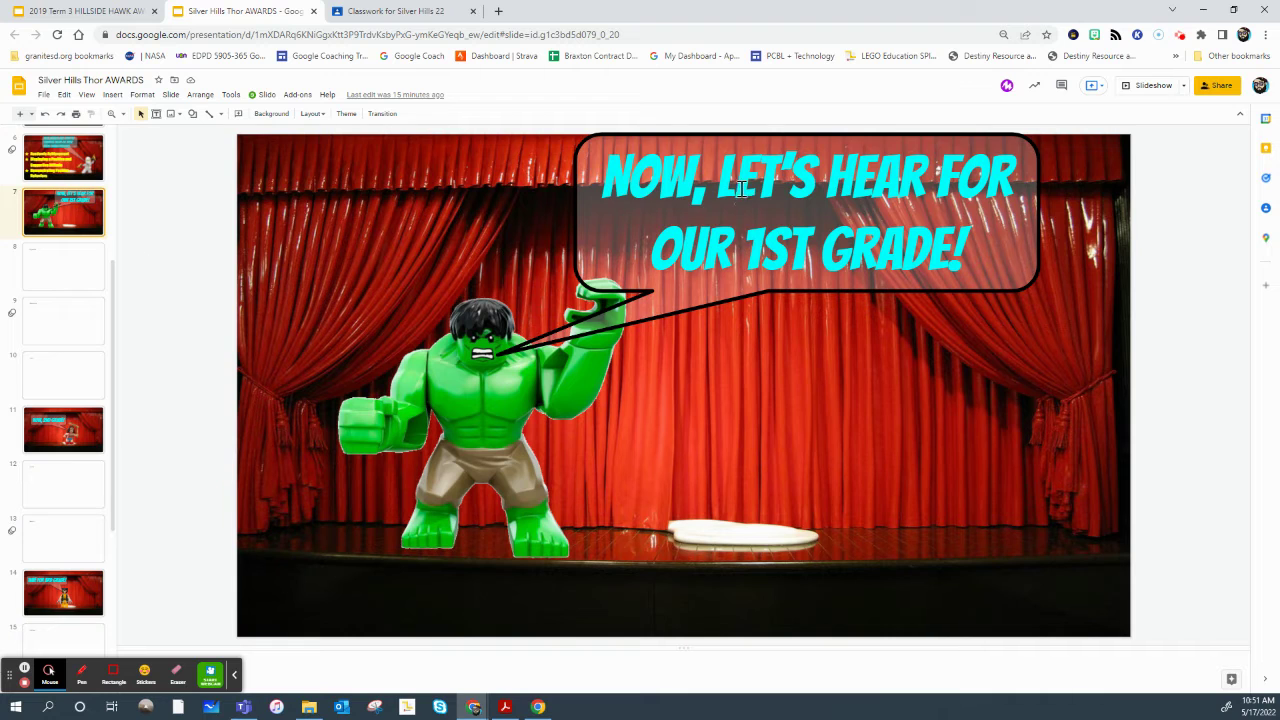
{"action": "left_click", "coordinate": [66, 429]}
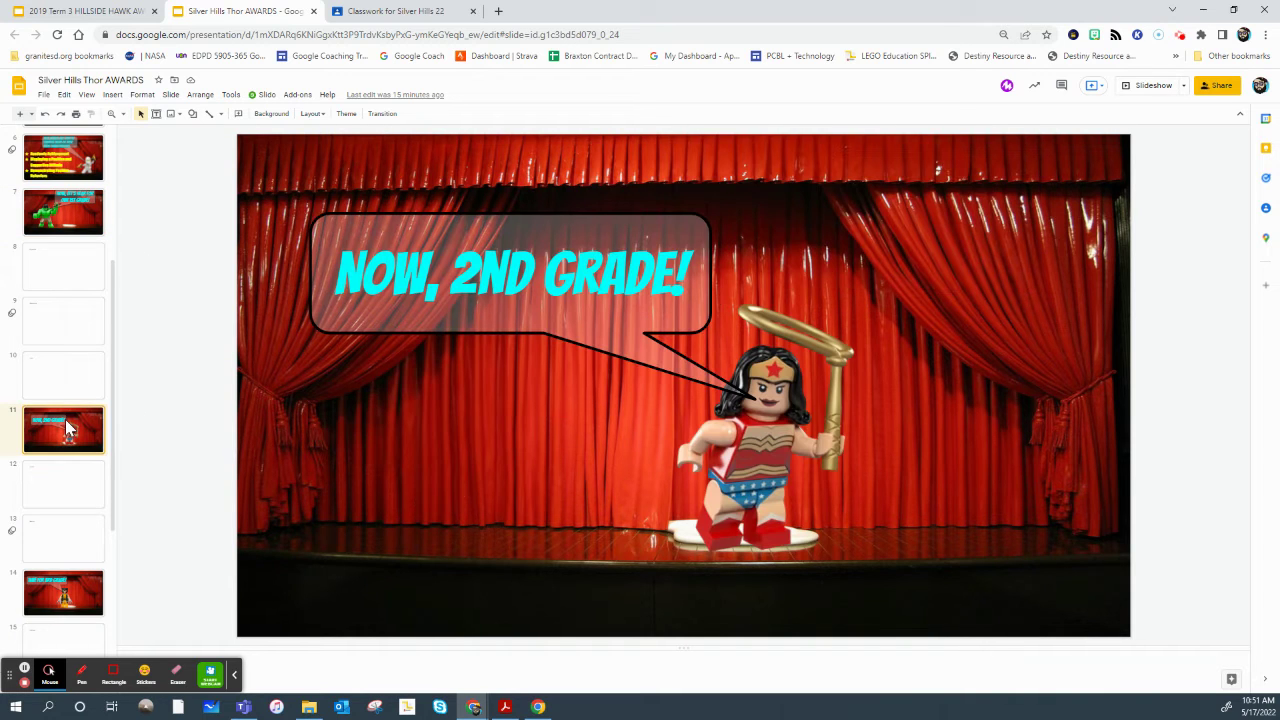
{"action": "left_click", "coordinate": [66, 598]}
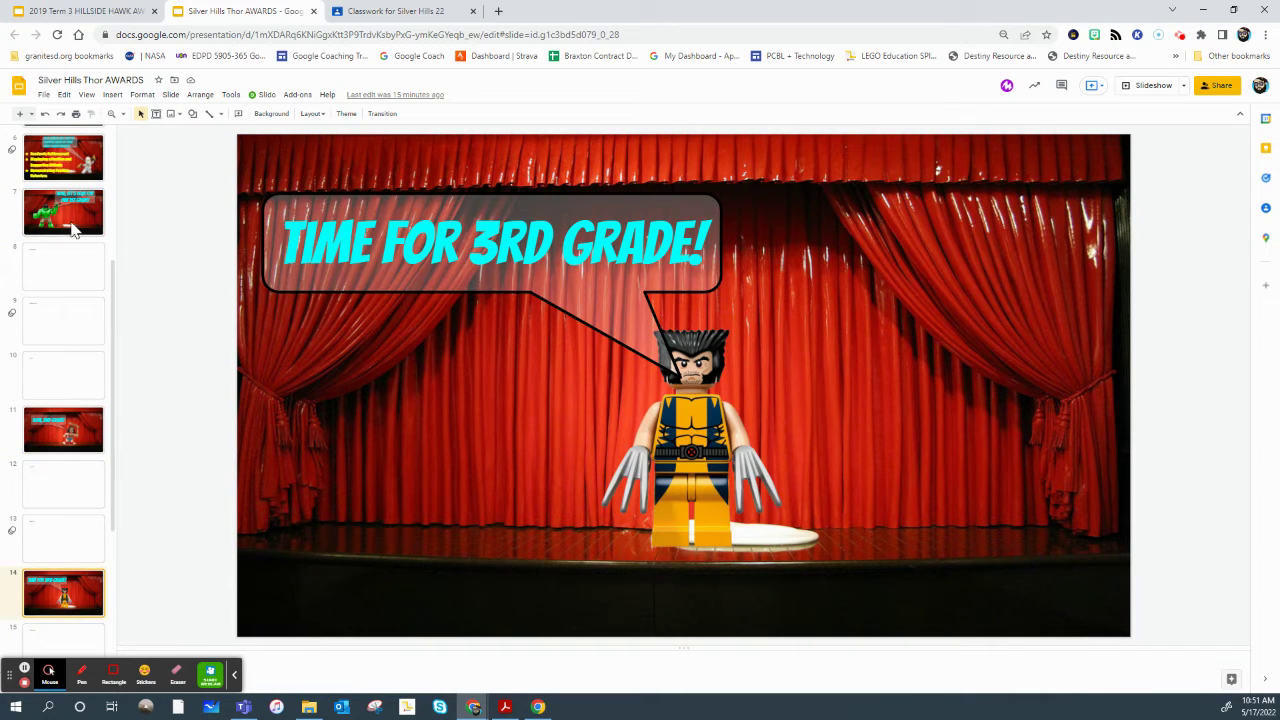
- Look over blank teacher slides 8–10, then return to the Hulk 1st grade slide 7
{"action": "left_click", "coordinate": [66, 215]}
{"action": "left_click", "coordinate": [60, 275]}
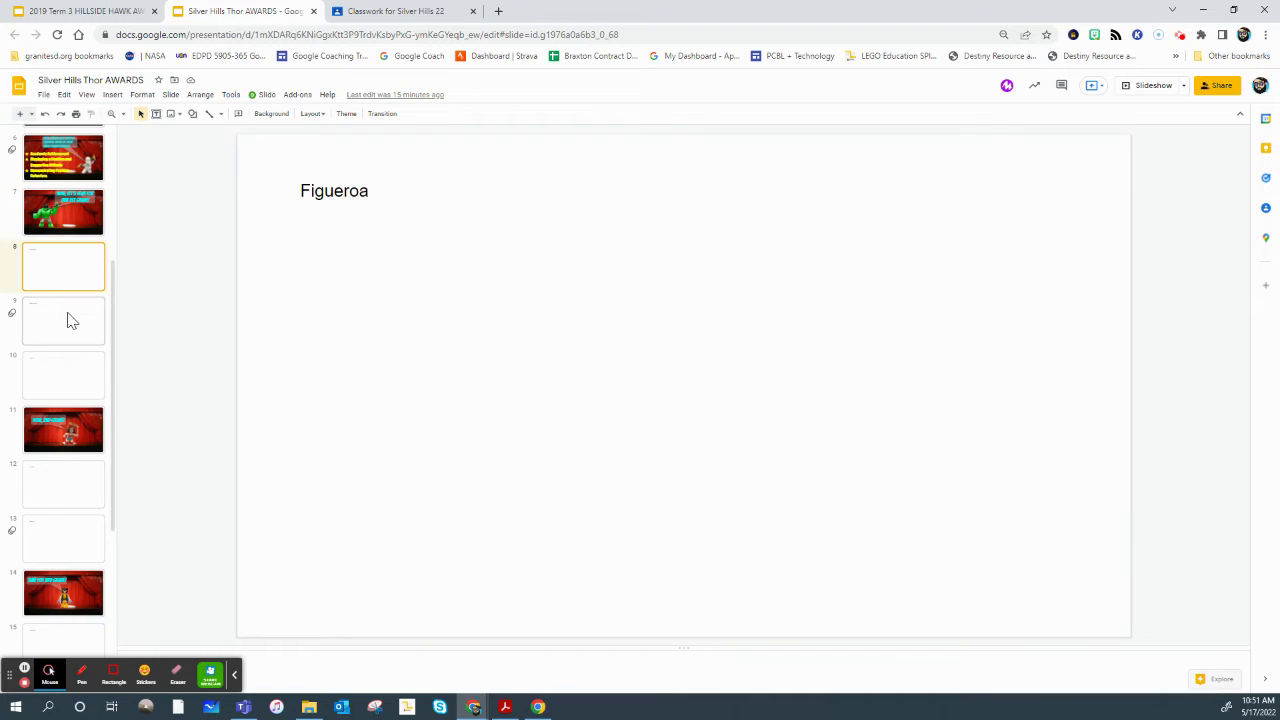
{"action": "left_click", "coordinate": [70, 318]}
{"action": "left_click", "coordinate": [75, 380]}
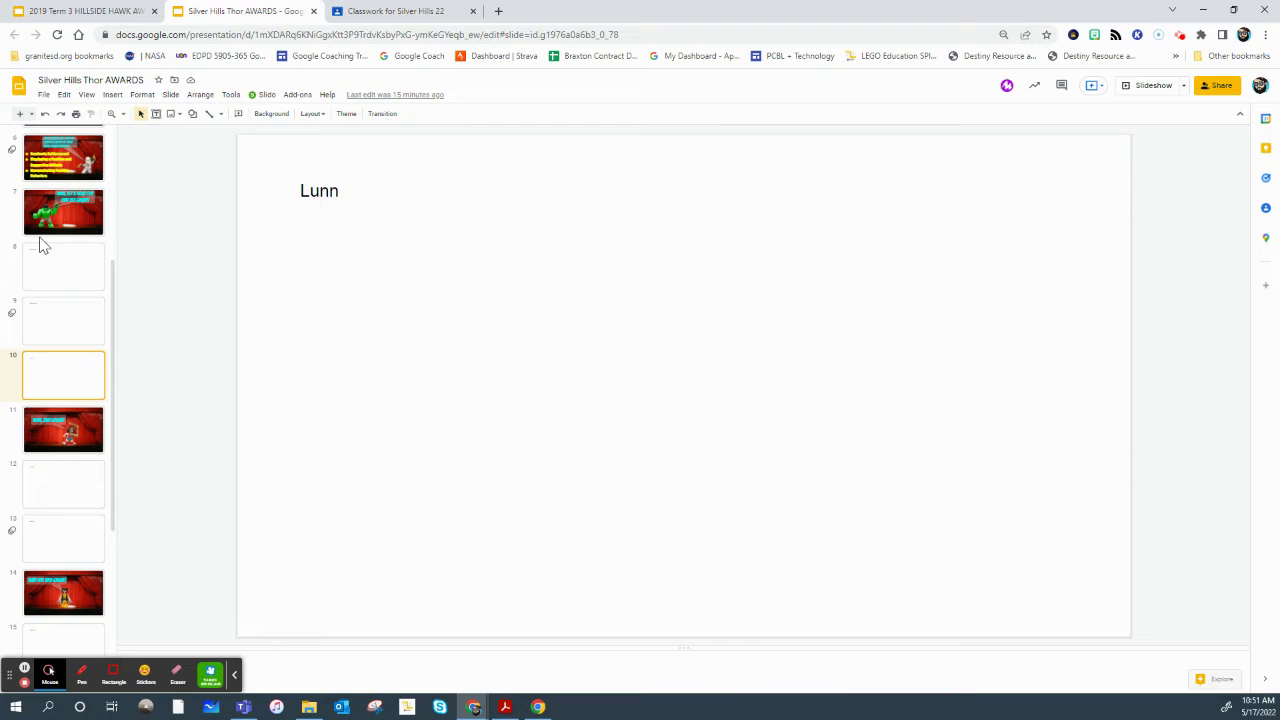
{"action": "left_click", "coordinate": [48, 276]}
{"action": "left_click", "coordinate": [60, 330]}
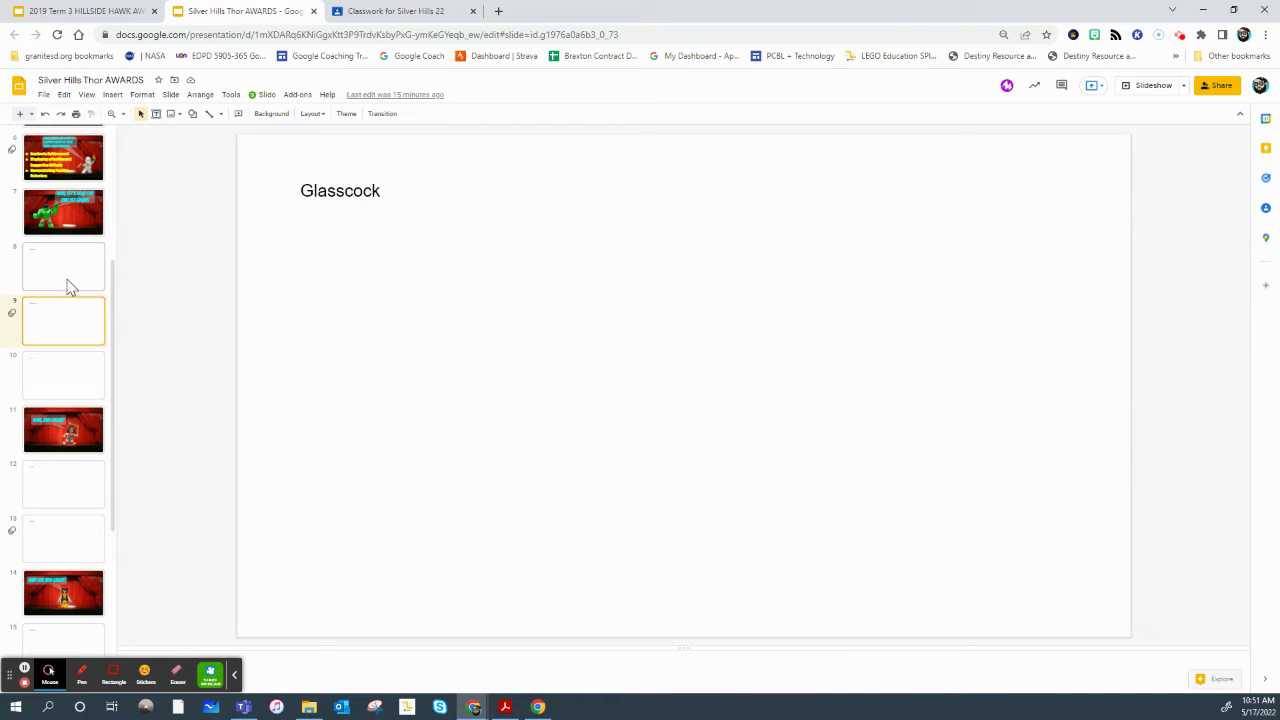
{"action": "left_click", "coordinate": [68, 274]}
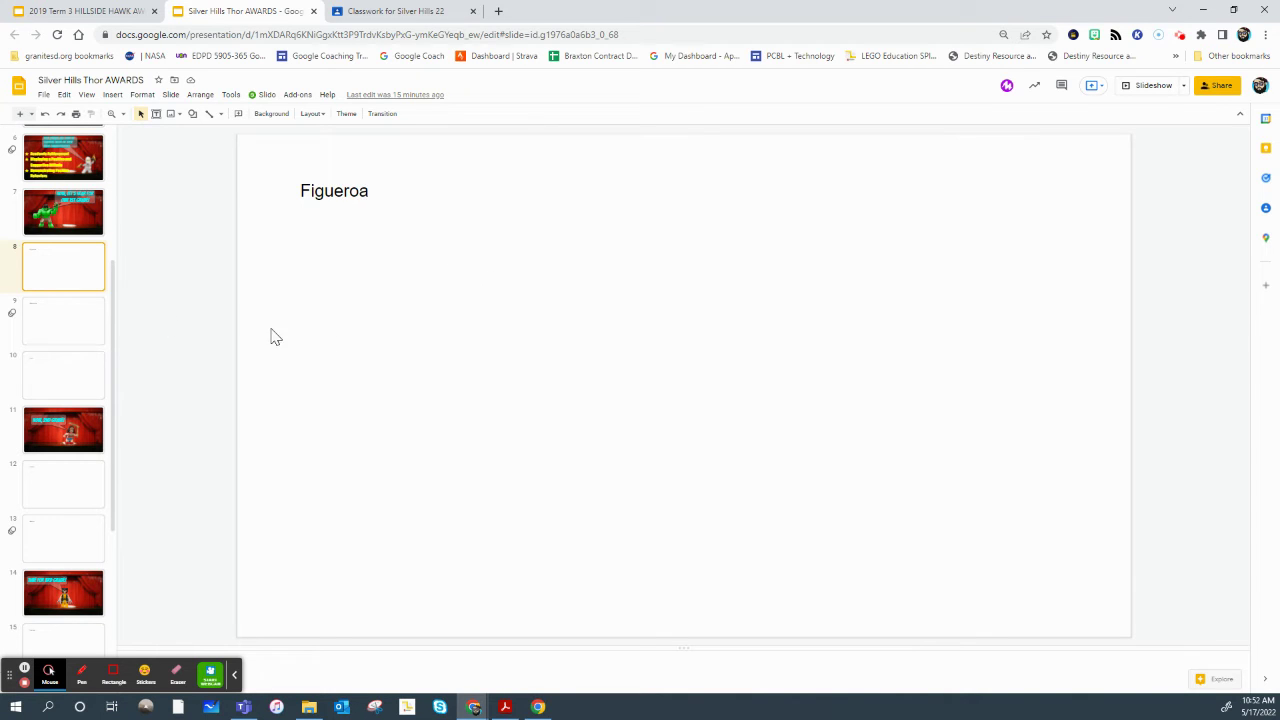
{"action": "left_click", "coordinate": [63, 216]}
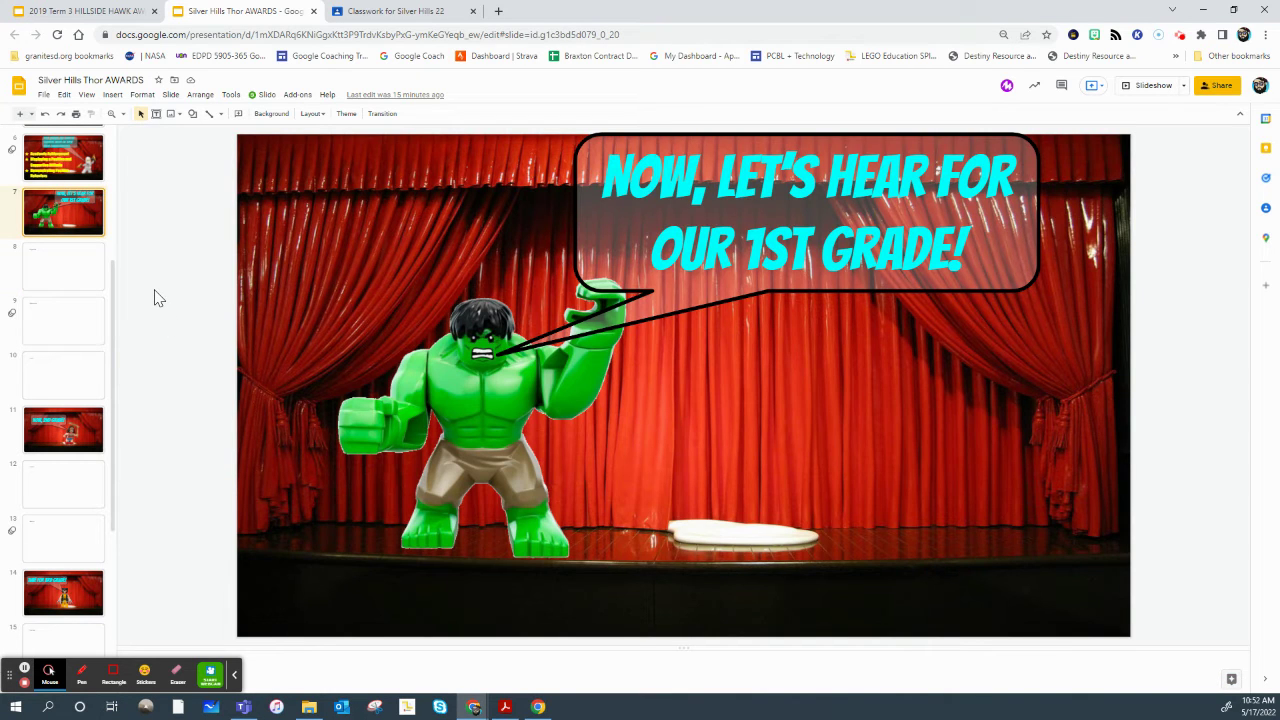
- Switch to the 2019 HILLSIDE HAWK AWARDS deck and browse its 4th grade example slides
{"action": "left_click", "coordinate": [84, 12]}
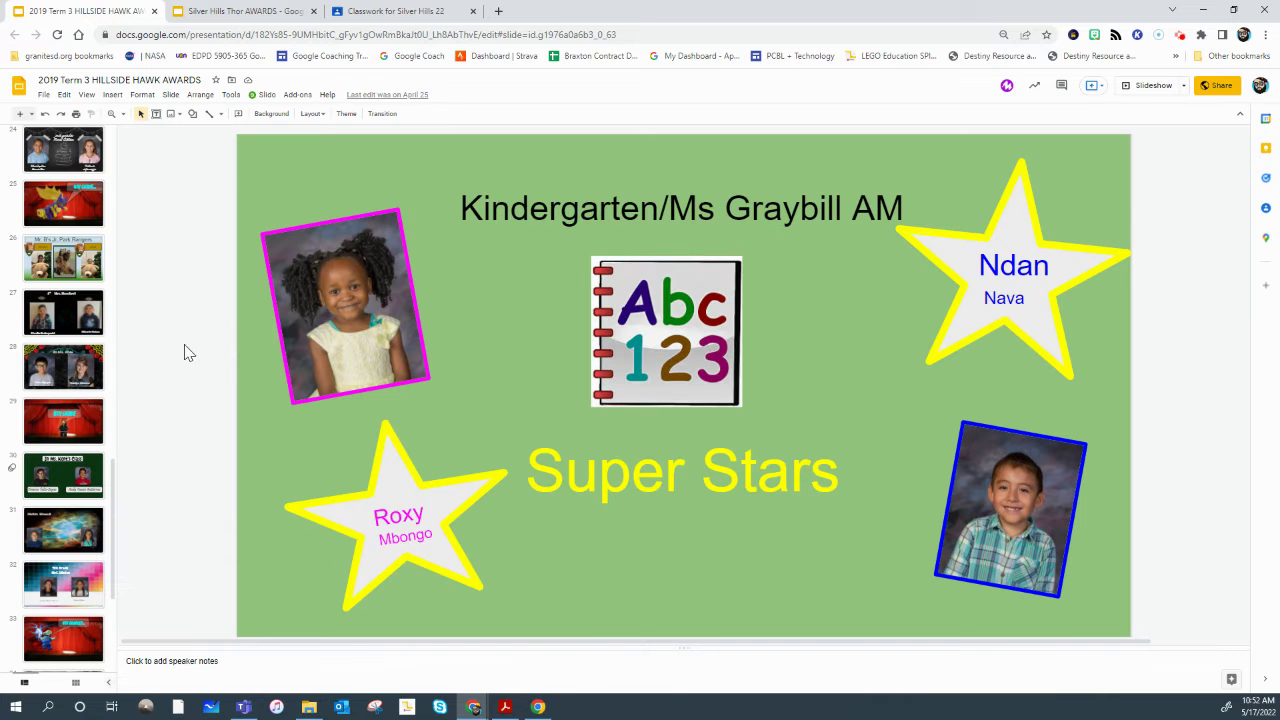
{"action": "left_click", "coordinate": [63, 315]}
{"action": "left_click", "coordinate": [77, 372]}
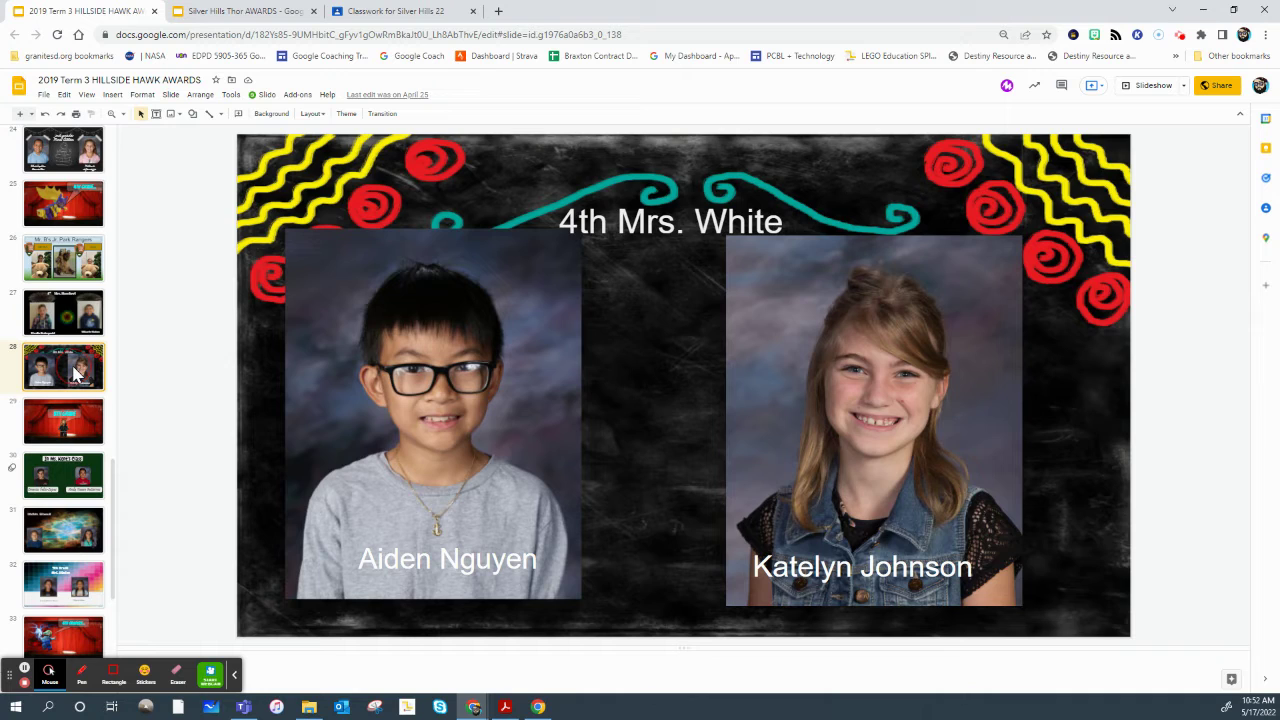
{"action": "left_click", "coordinate": [67, 322]}
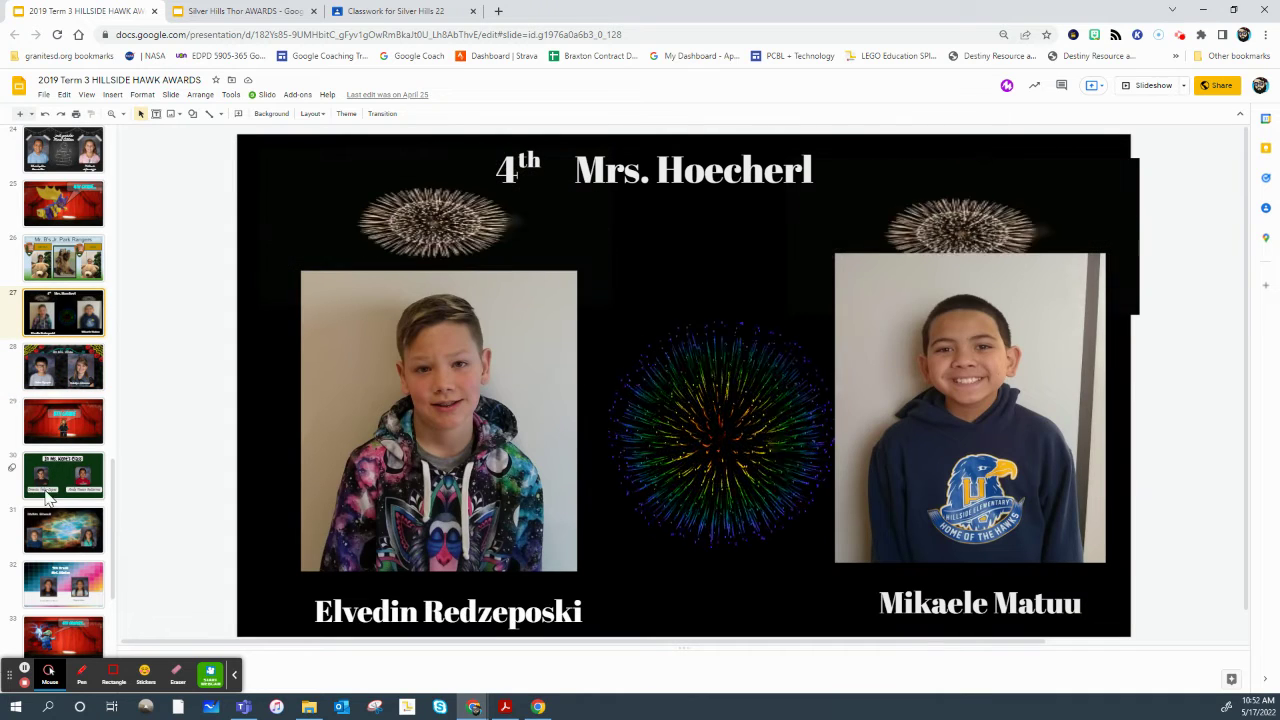
{"action": "left_click", "coordinate": [63, 465]}
- Inspect the student and grizzly bear photos on the park rangers slide, then open the 3rd Grade stag slide
{"action": "left_click", "coordinate": [74, 252]}
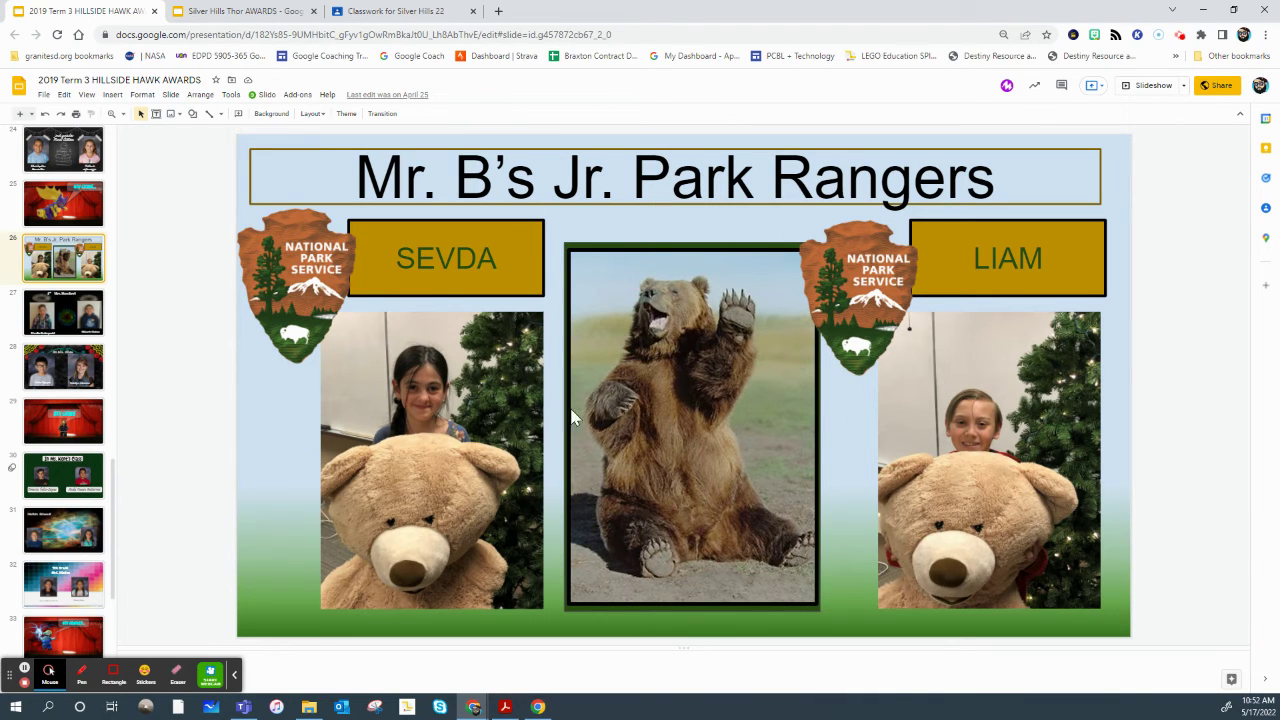
{"action": "scroll", "coordinate": [105, 355], "scroll_direction": "up", "scroll_amount": 3}
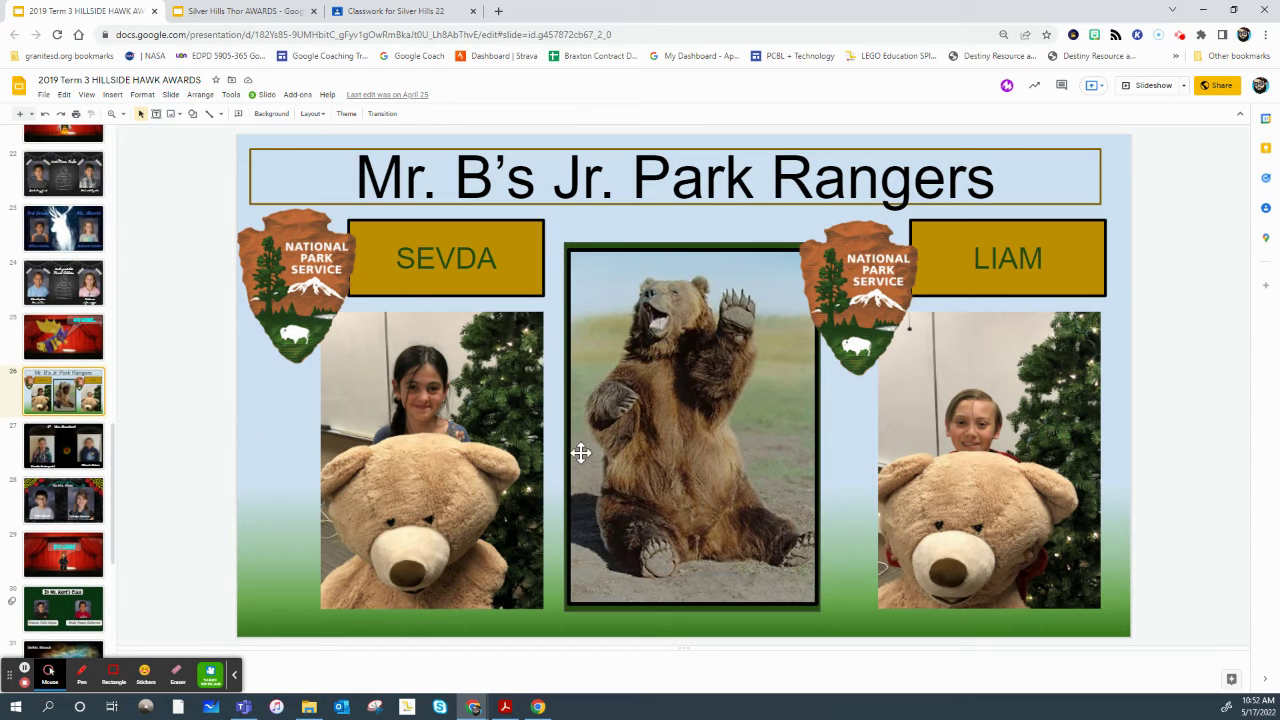
{"action": "left_click", "coordinate": [438, 440]}
{"action": "left_click", "coordinate": [686, 424]}
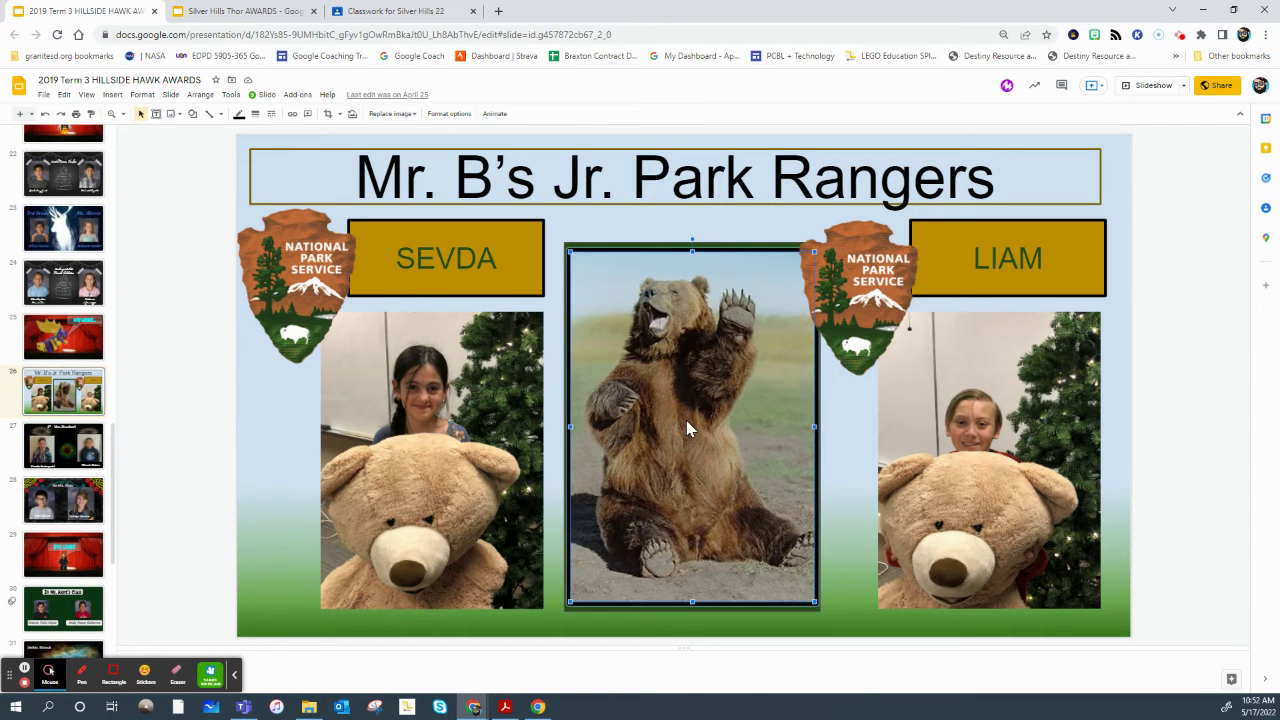
{"action": "left_click", "coordinate": [77, 234]}
{"action": "scroll", "coordinate": [75, 380], "scroll_direction": "down", "scroll_amount": 3}
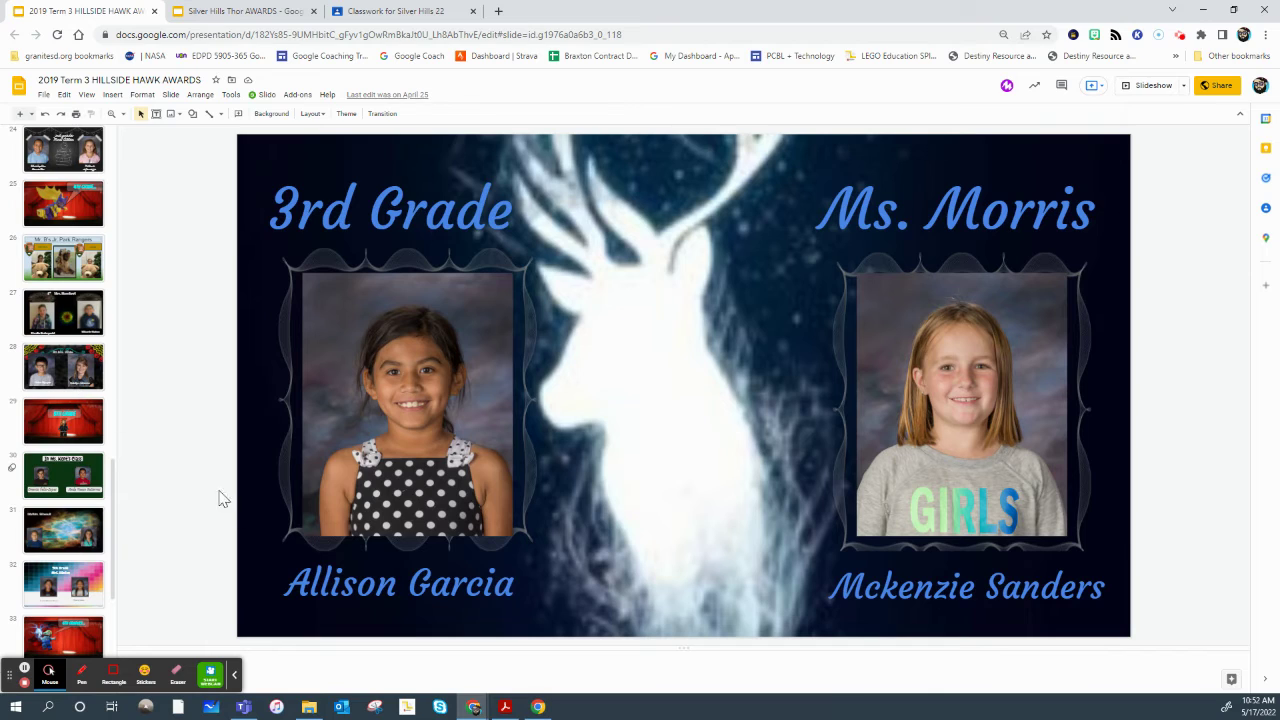
- Advance from the stag slide to slide 24, the chalkboard 3rd grade slide with two student photos
{"action": "left_click", "coordinate": [345, 442]}
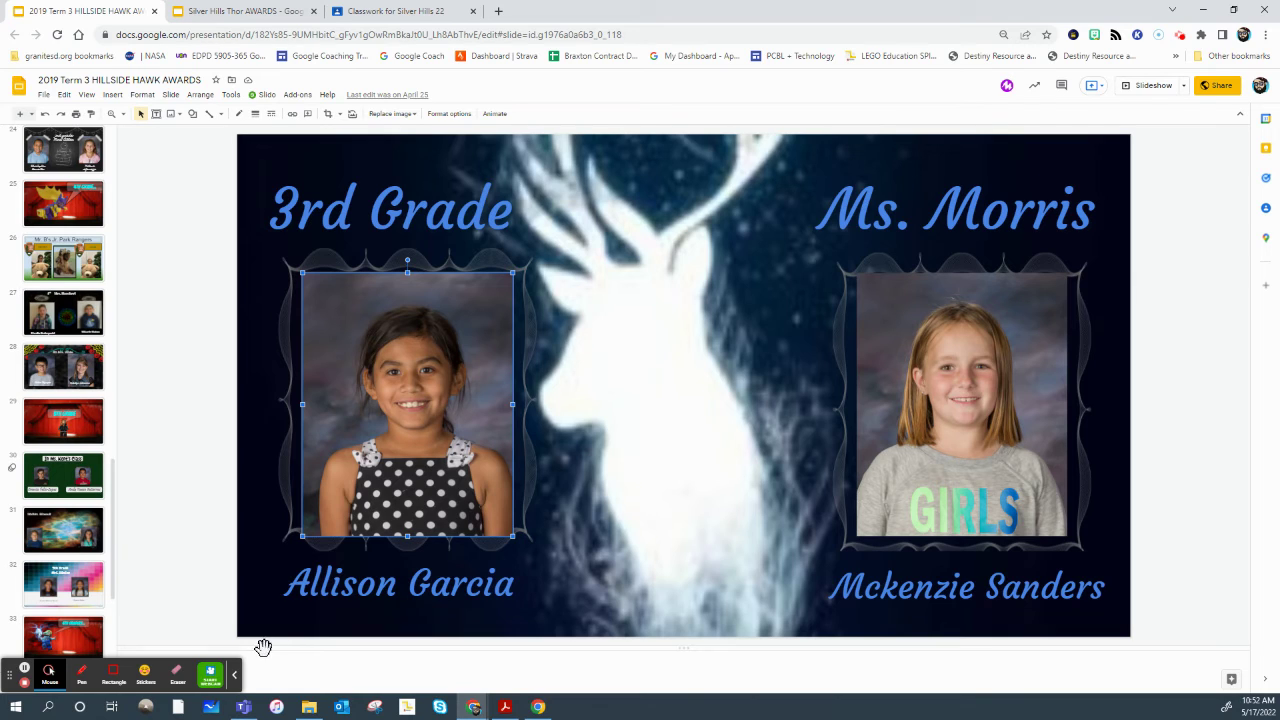
{"action": "left_click", "coordinate": [236, 677]}
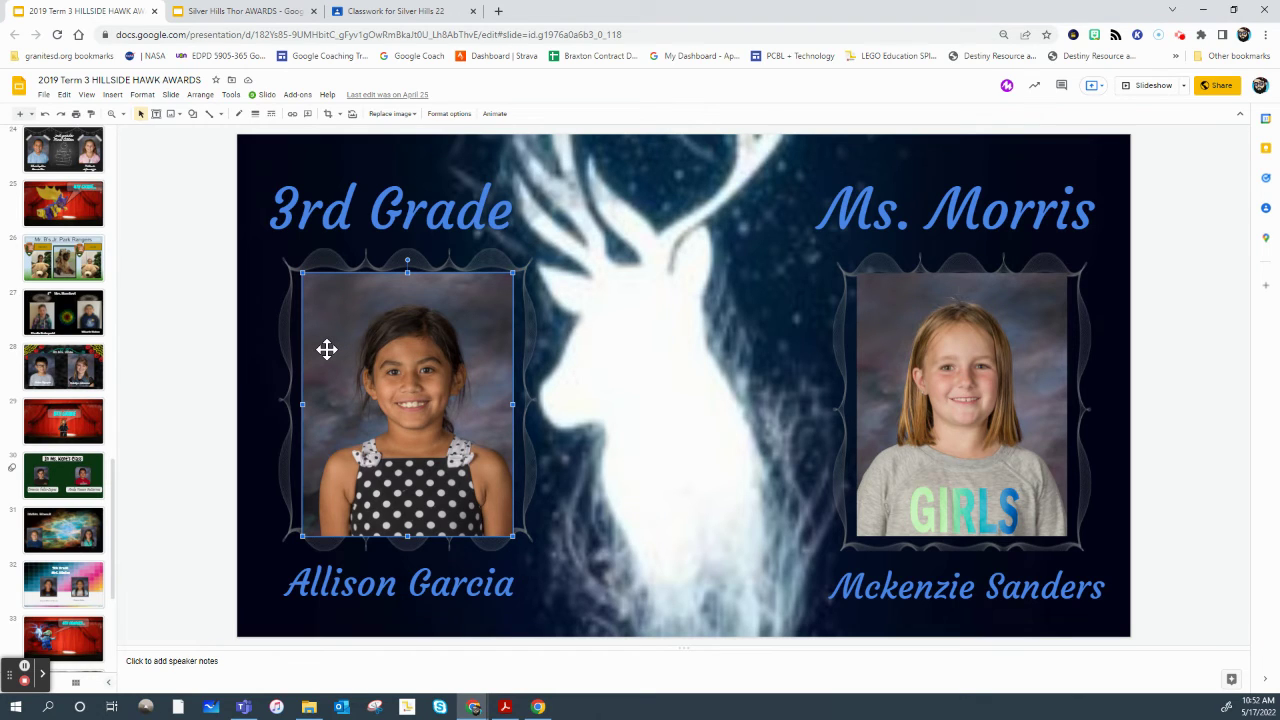
{"action": "scroll", "coordinate": [72, 366], "scroll_direction": "up", "scroll_amount": 3}
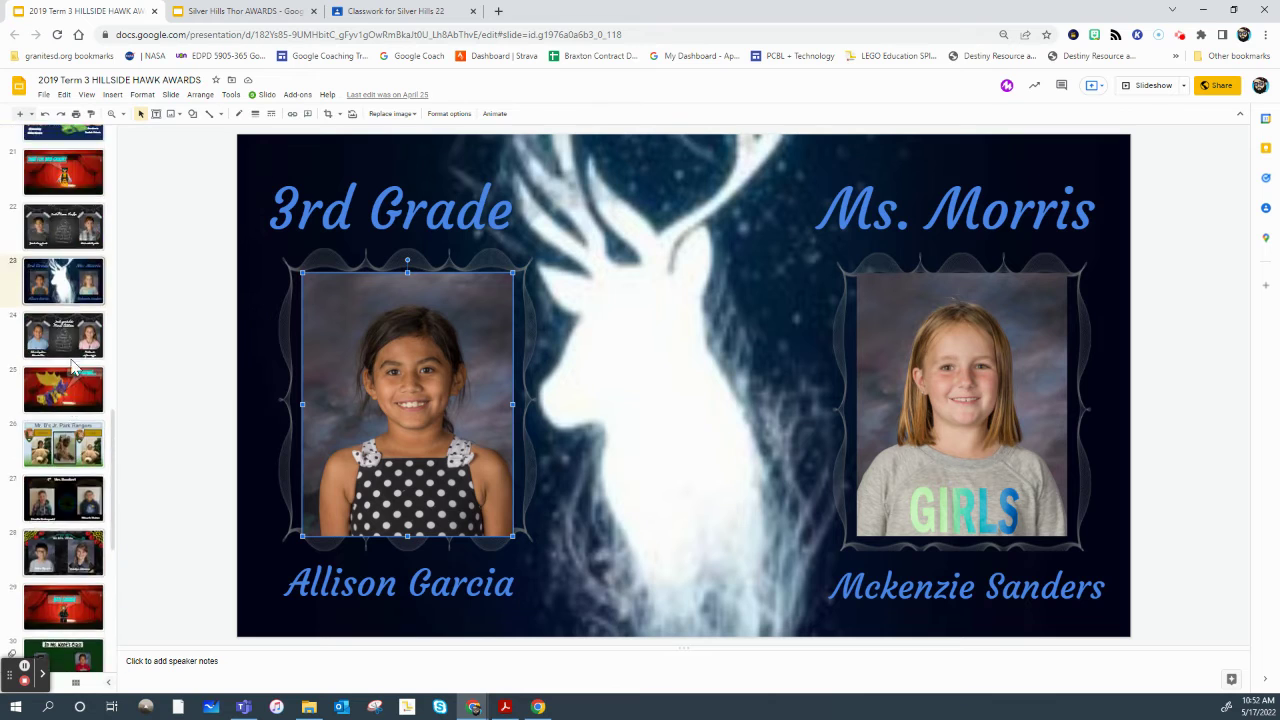
{"action": "scroll", "coordinate": [72, 366], "scroll_direction": "down", "scroll_amount": 3}
{"action": "key", "text": "Page_Down"}
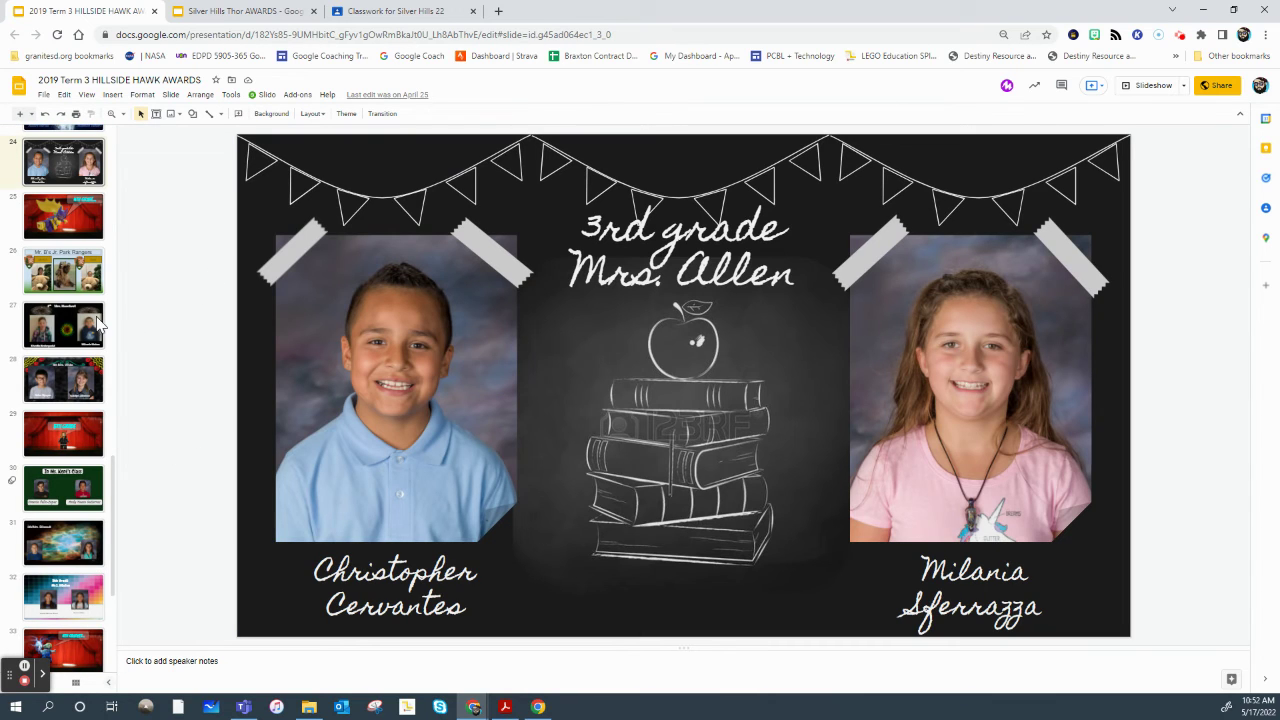
{"action": "scroll", "coordinate": [40, 370], "scroll_direction": "up", "scroll_amount": 5}
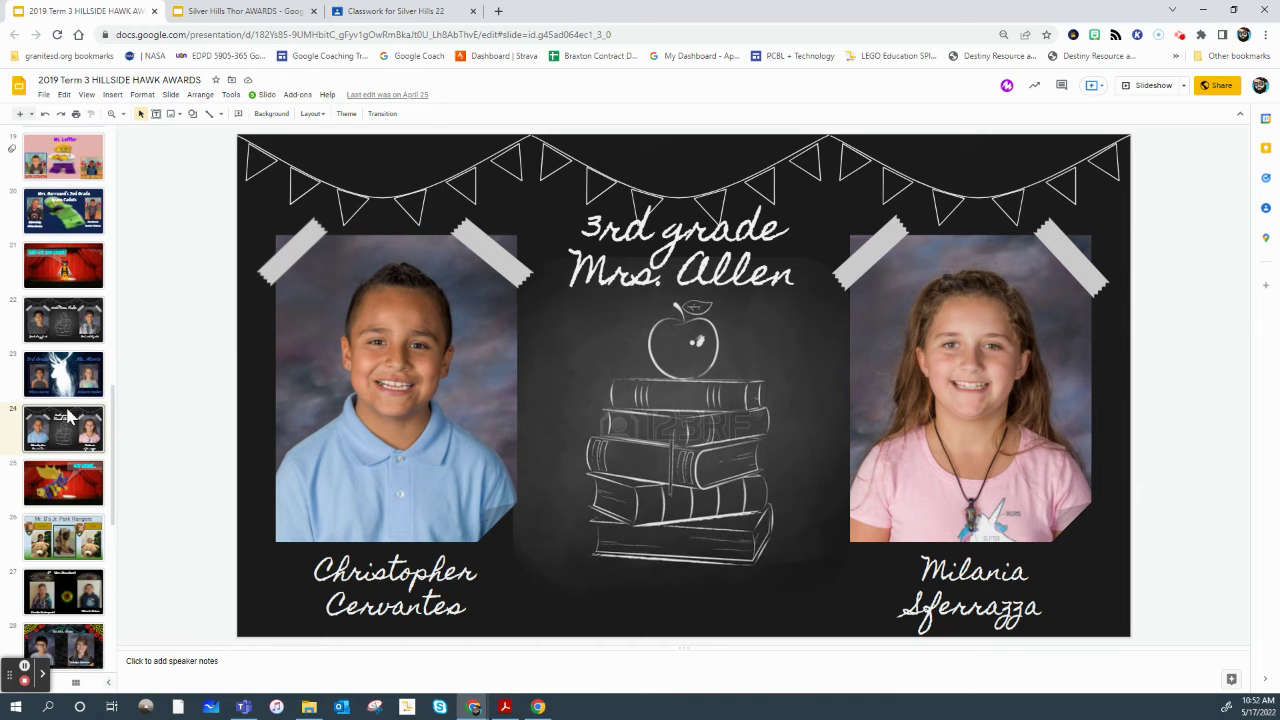
{"action": "scroll", "coordinate": [67, 416], "scroll_direction": "up", "scroll_amount": 3}
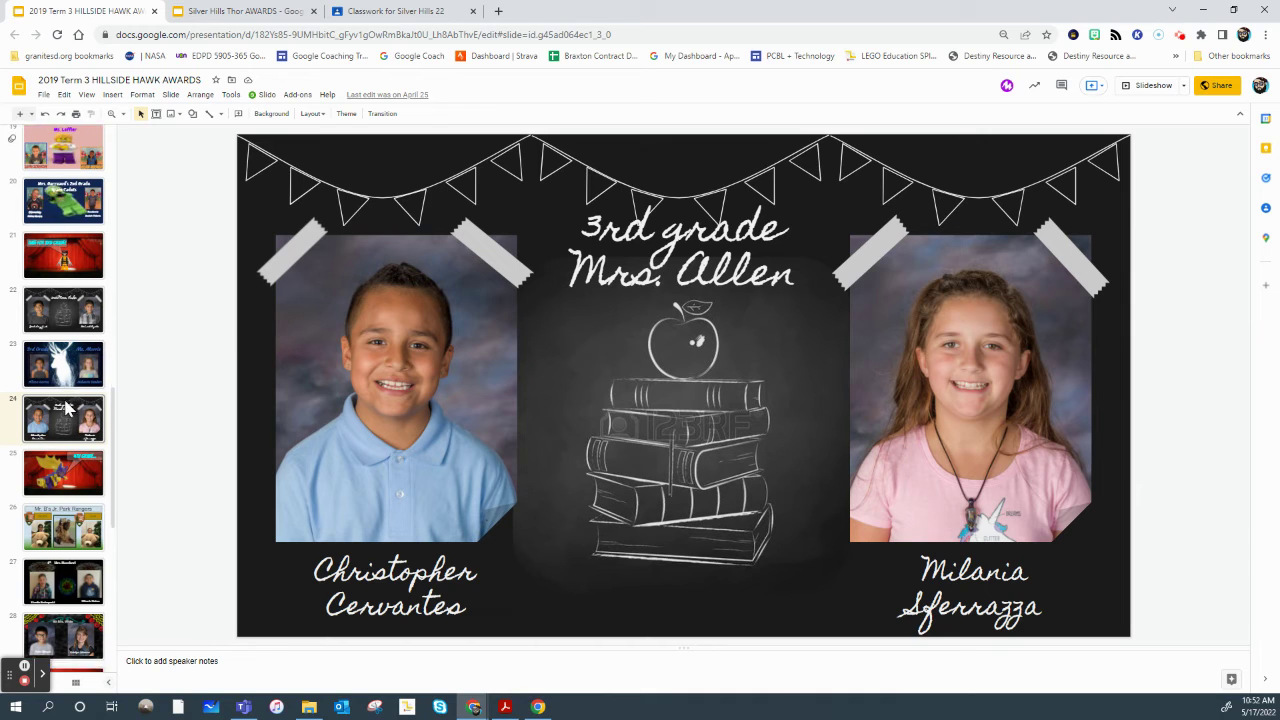
{"action": "left_click", "coordinate": [438, 376]}
{"action": "left_click", "coordinate": [744, 276]}
{"action": "left_click", "coordinate": [911, 340]}
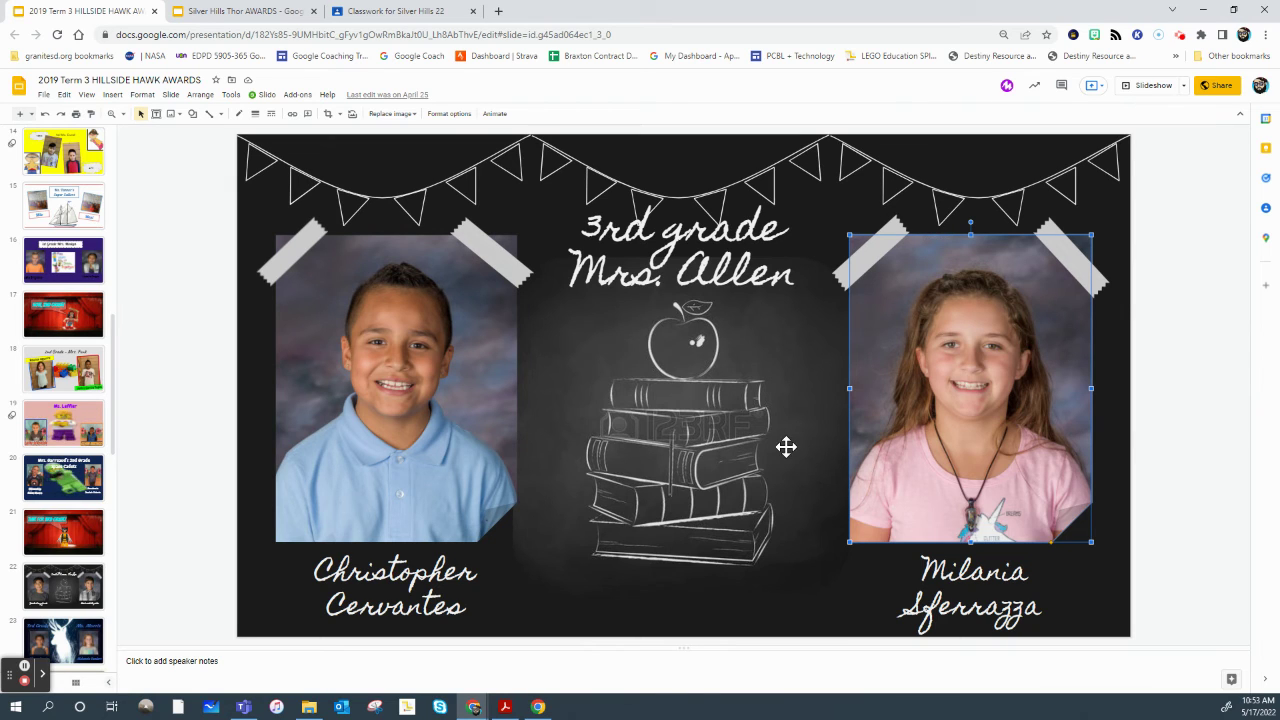
{"action": "key", "text": "Delete"}
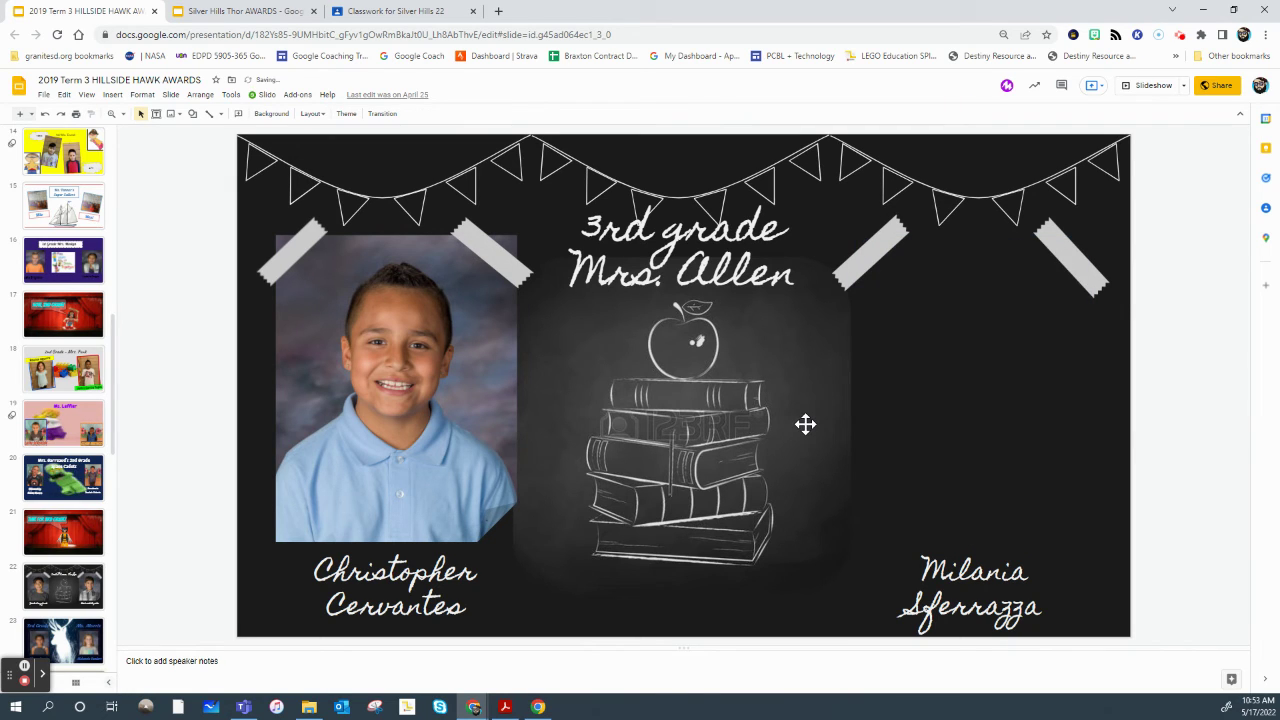
{"action": "left_click", "coordinate": [45, 116]}
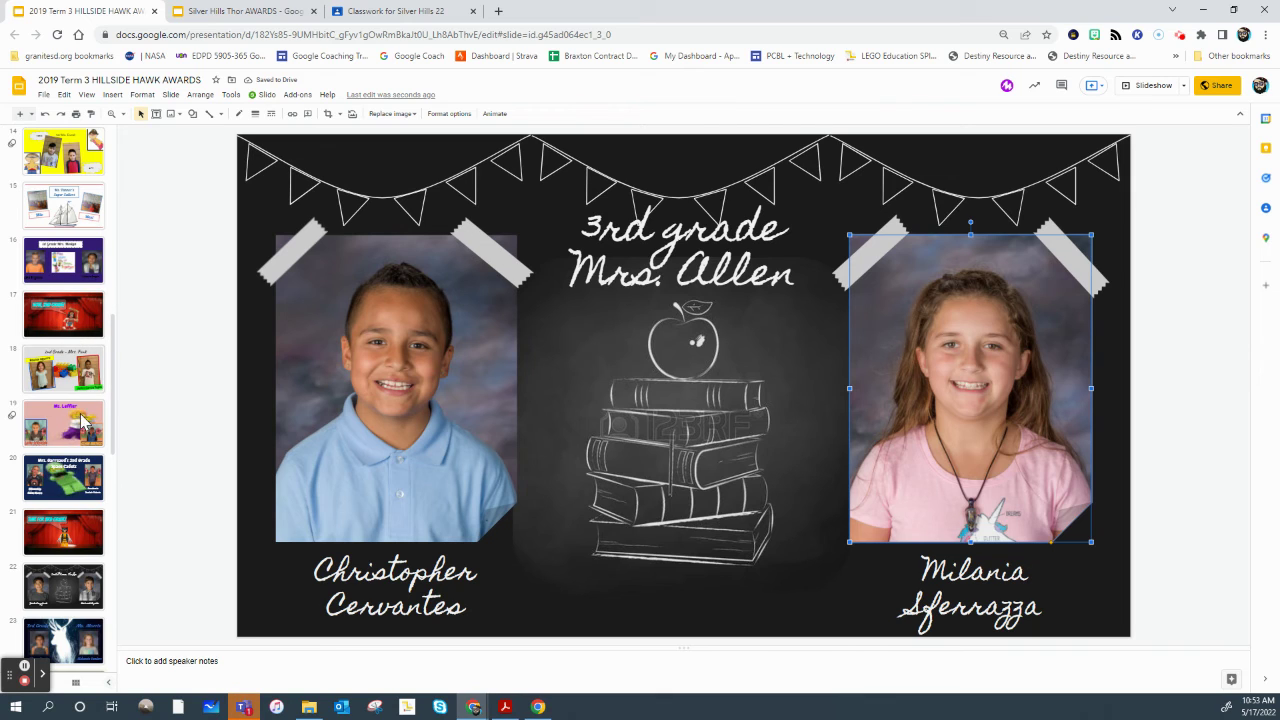
- Open the 2nd Grade – Mrs. Funk example slide, delete it, then undo to restore it
{"action": "left_click", "coordinate": [651, 337]}
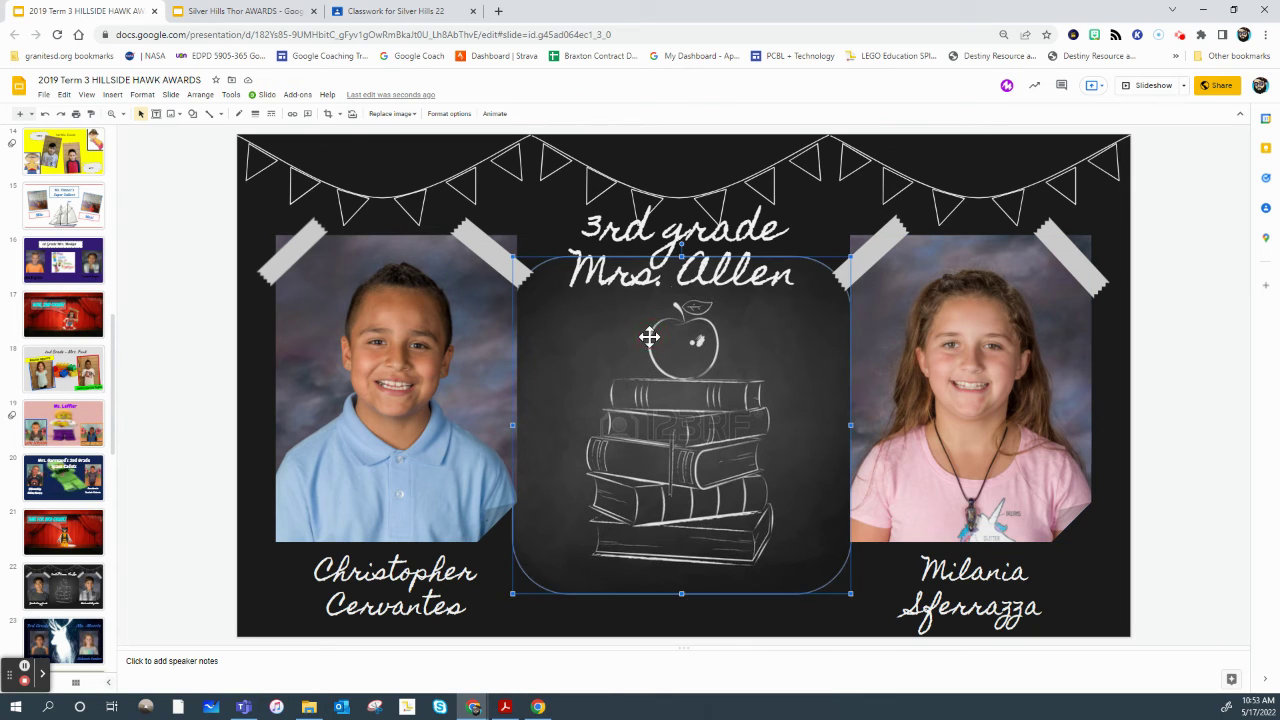
{"action": "left_click", "coordinate": [656, 248]}
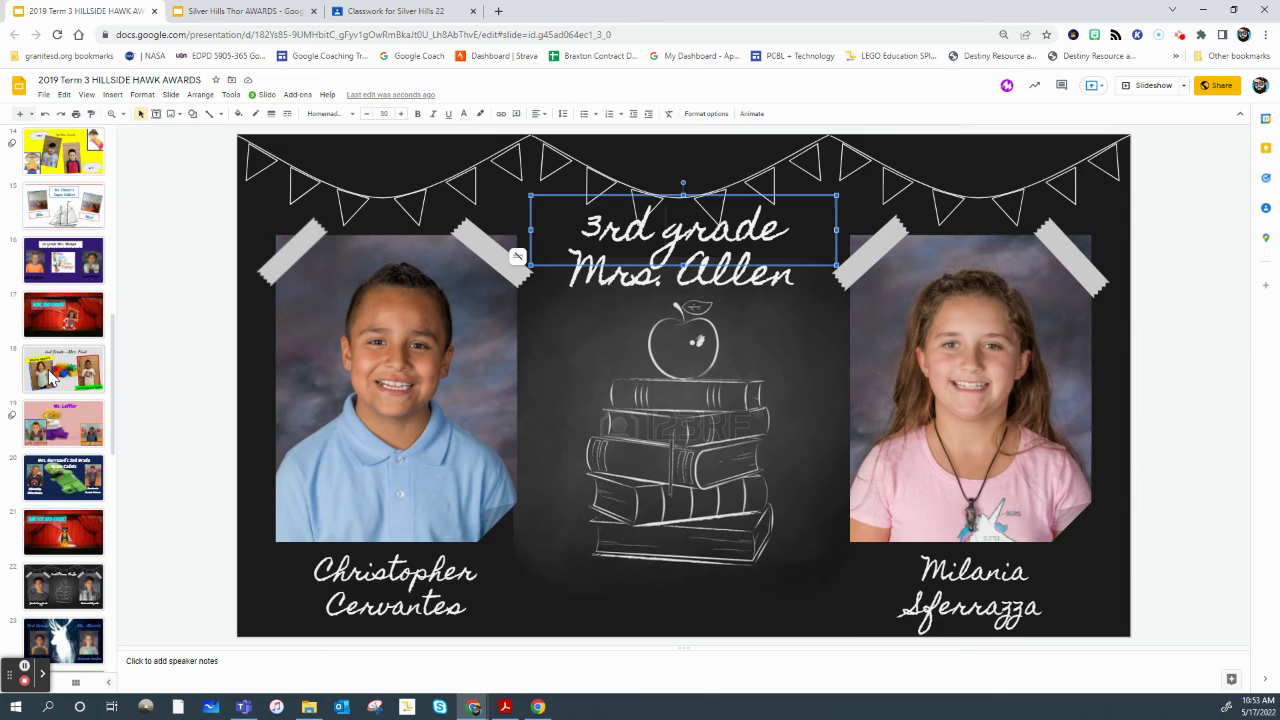
{"action": "left_click", "coordinate": [52, 376]}
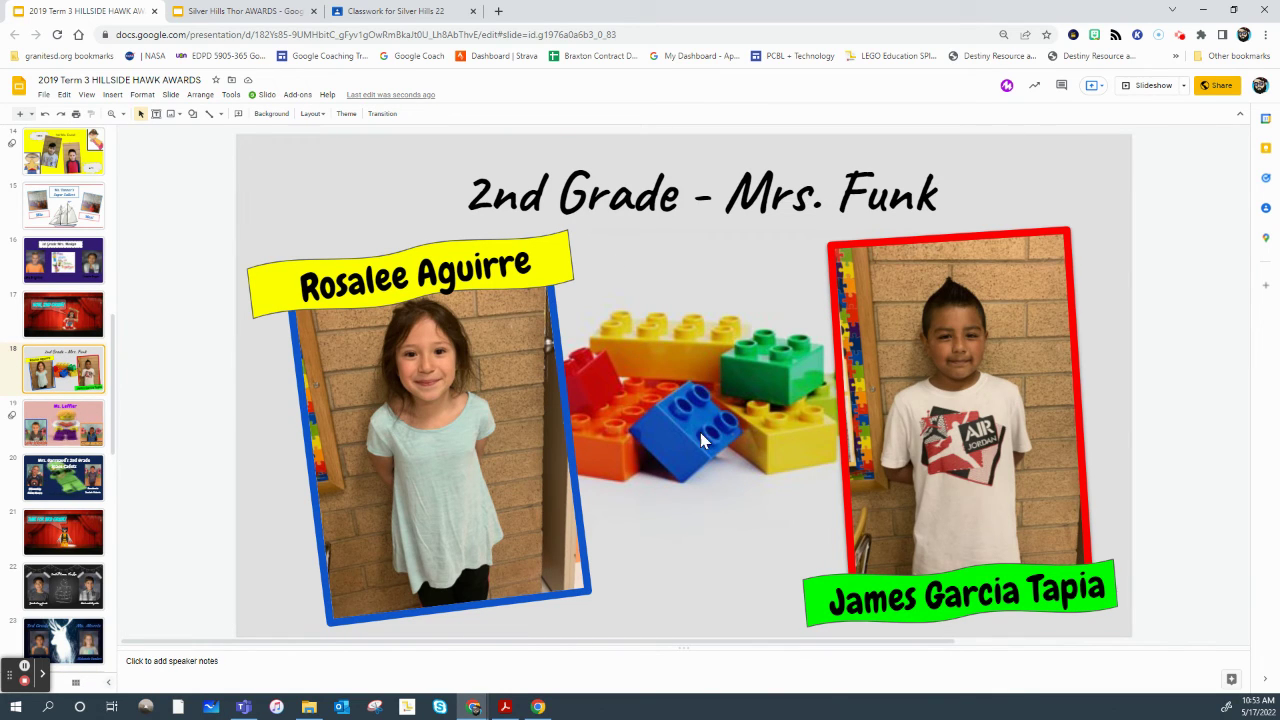
{"action": "key", "text": "Delete"}
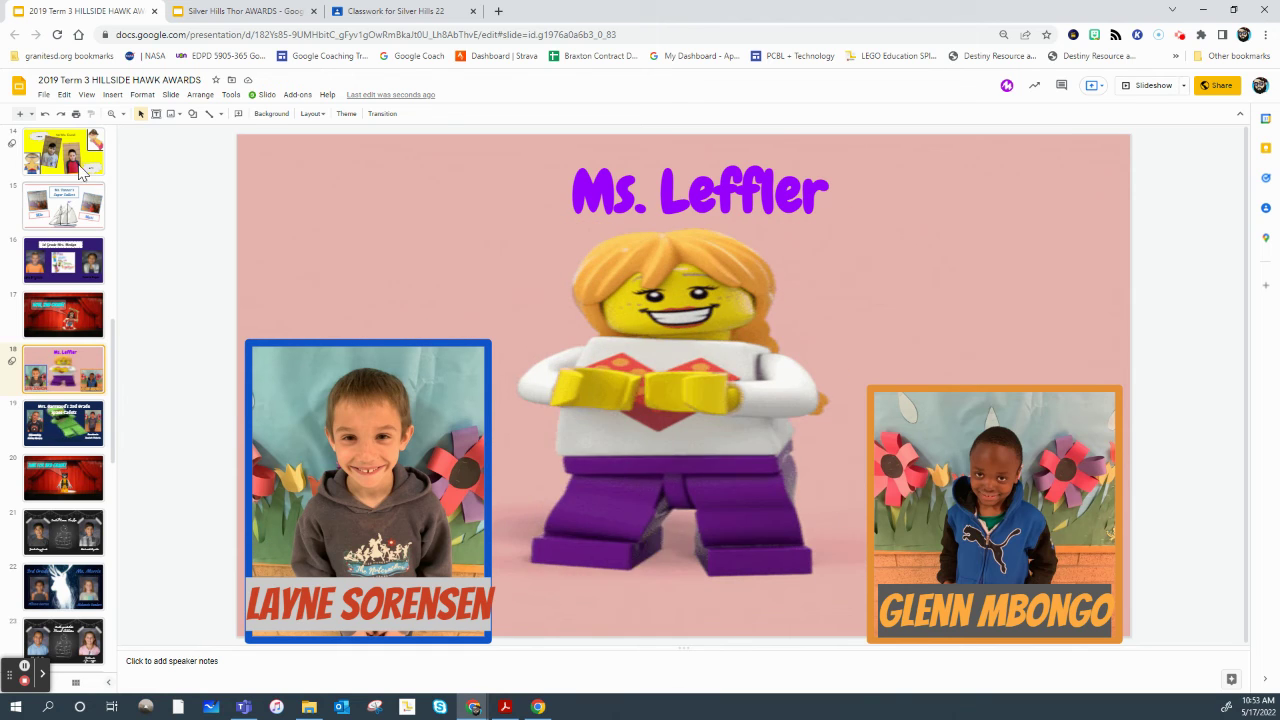
{"action": "left_click", "coordinate": [45, 118]}
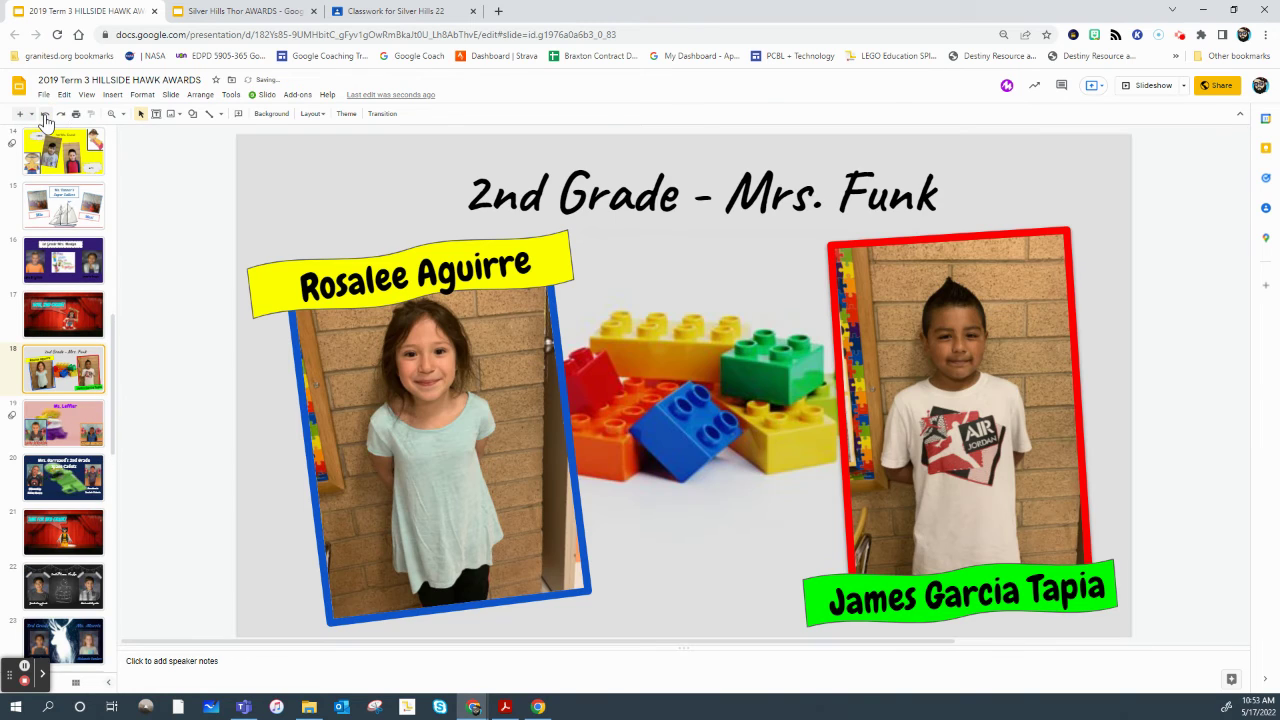
{"action": "scroll", "coordinate": [70, 228], "scroll_direction": "up", "scroll_amount": 2}
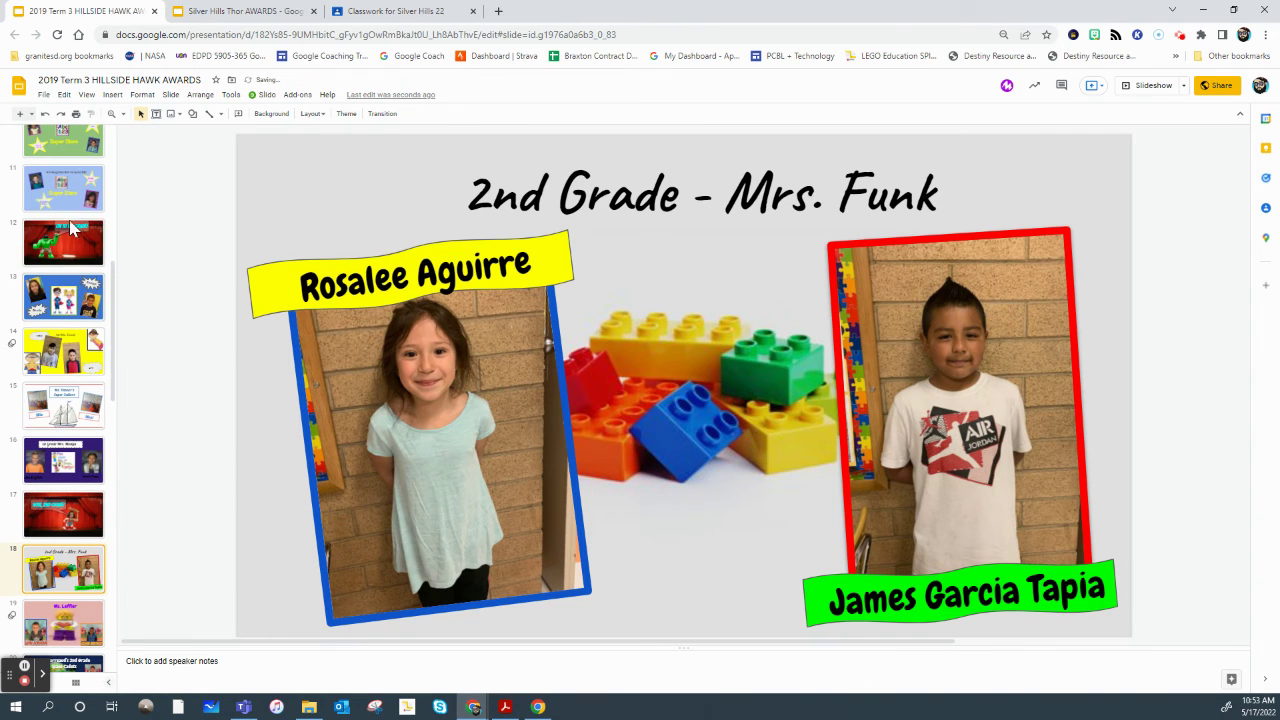
- Return to the Silver Hills Thor AWARDS deck and view blank teacher slides 8, 9 and 10
{"action": "left_click", "coordinate": [239, 12]}
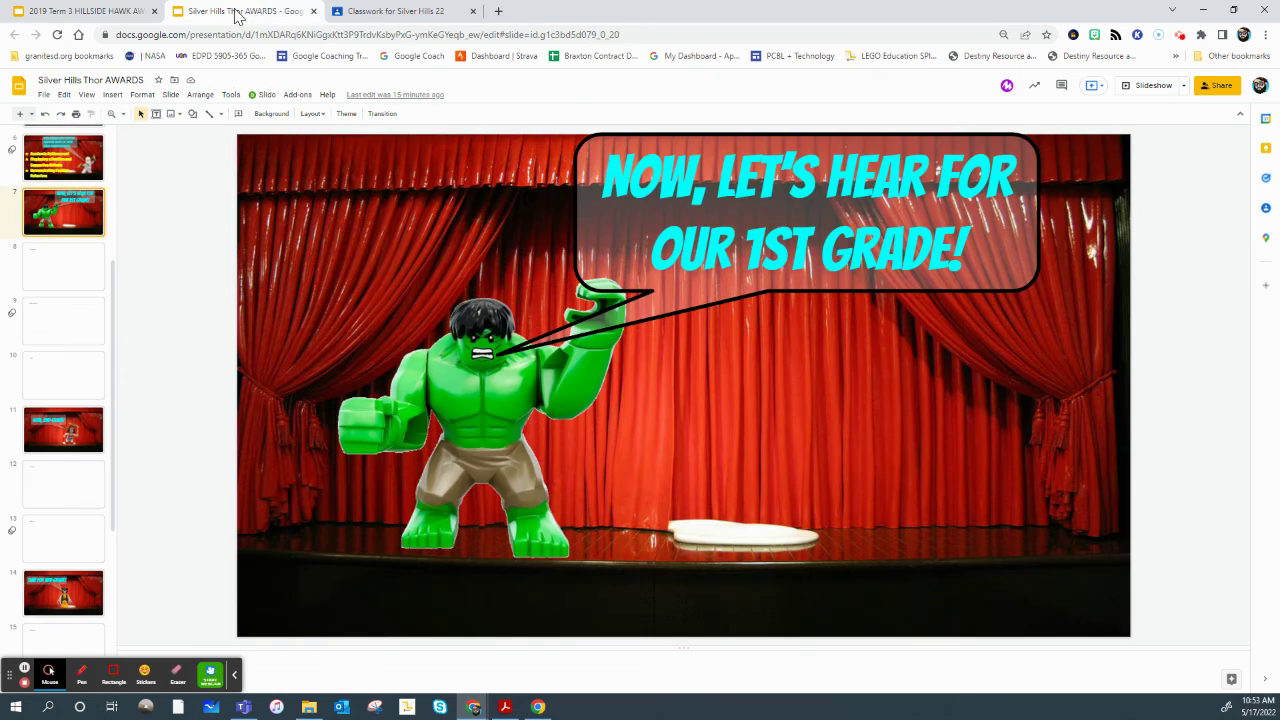
{"action": "left_click", "coordinate": [79, 282]}
{"action": "left_click", "coordinate": [76, 326]}
{"action": "left_click", "coordinate": [72, 380]}
{"action": "scroll", "coordinate": [55, 425], "scroll_direction": "up", "scroll_amount": 5}
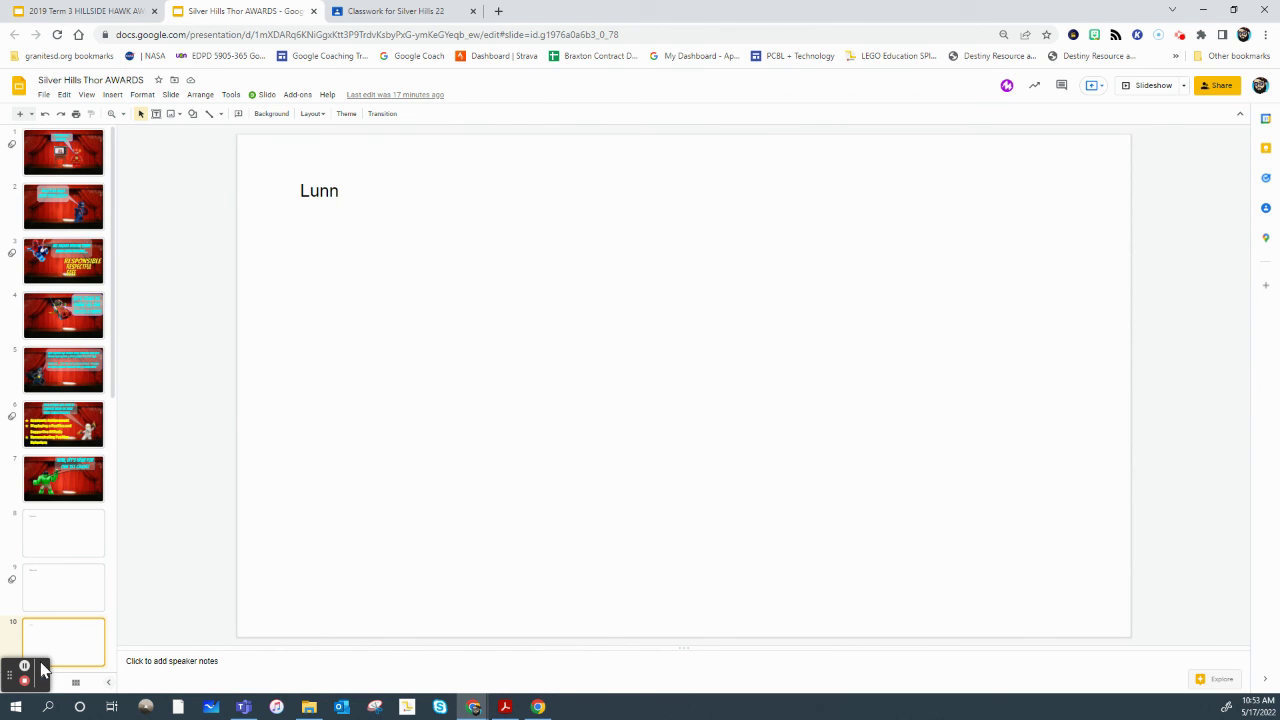
{"action": "scroll", "coordinate": [84, 477], "scroll_direction": "down", "scroll_amount": 3}
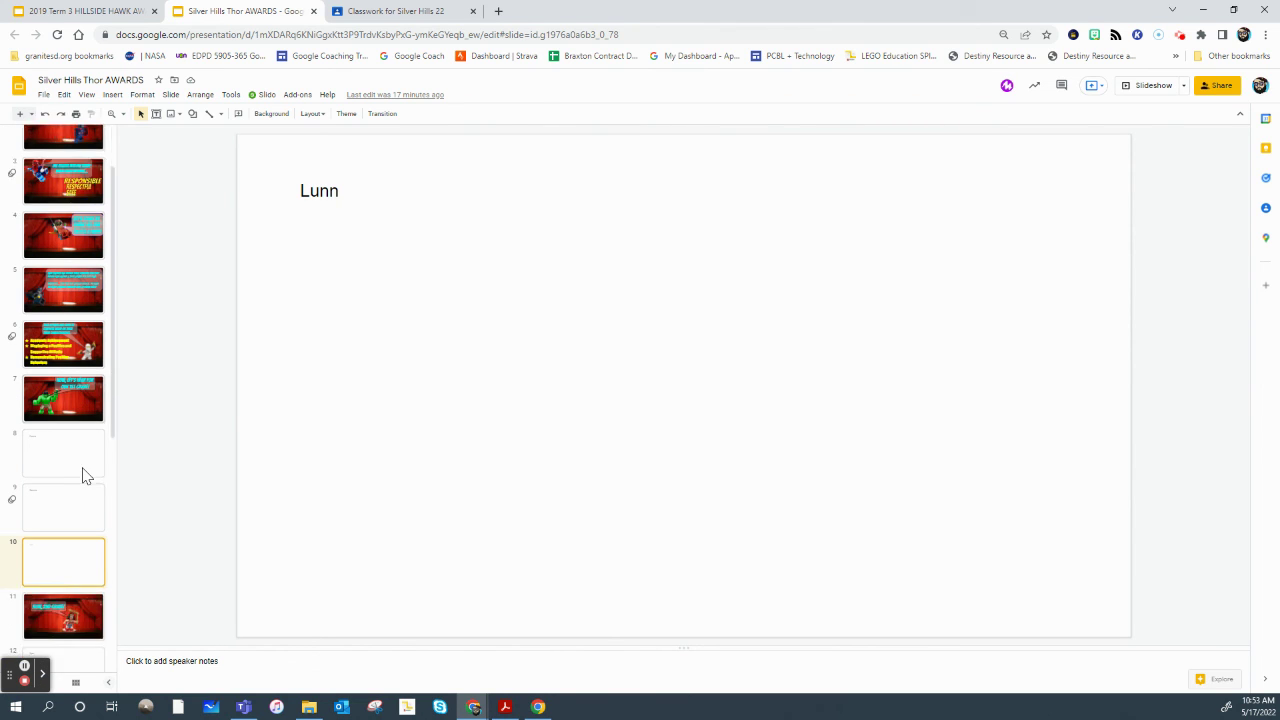
{"action": "scroll", "coordinate": [84, 477], "scroll_direction": "up", "scroll_amount": 3}
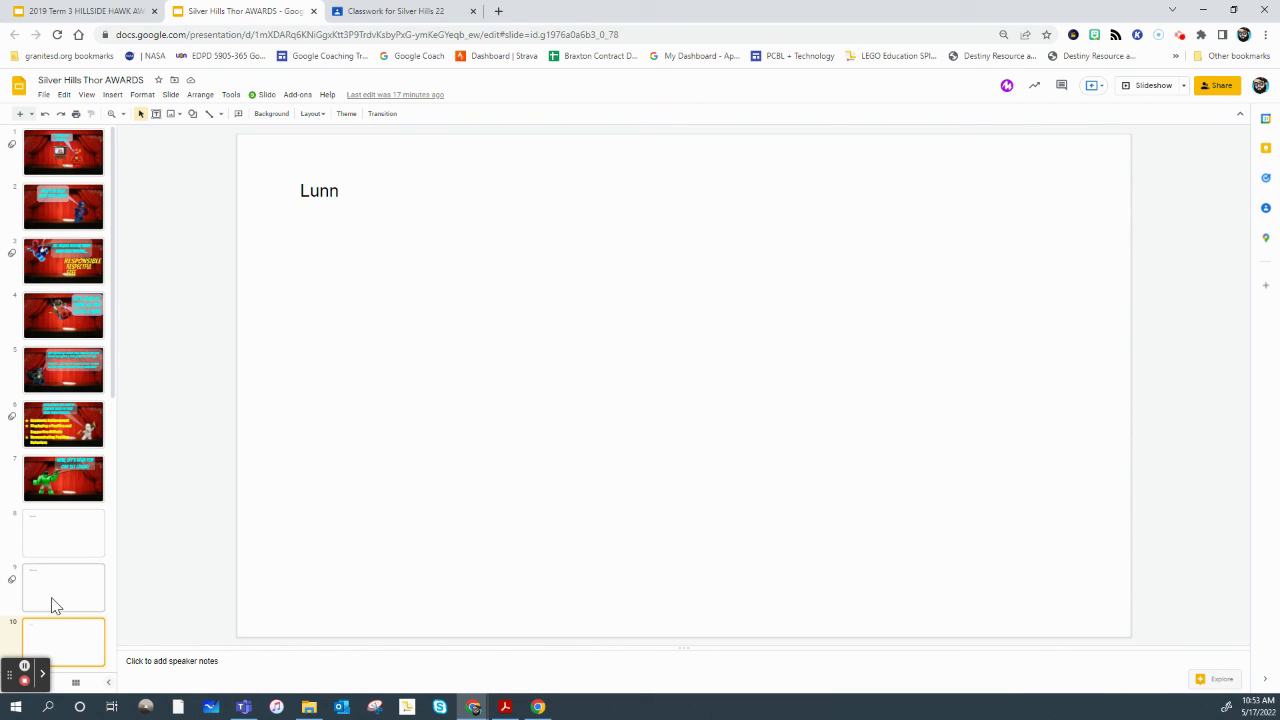